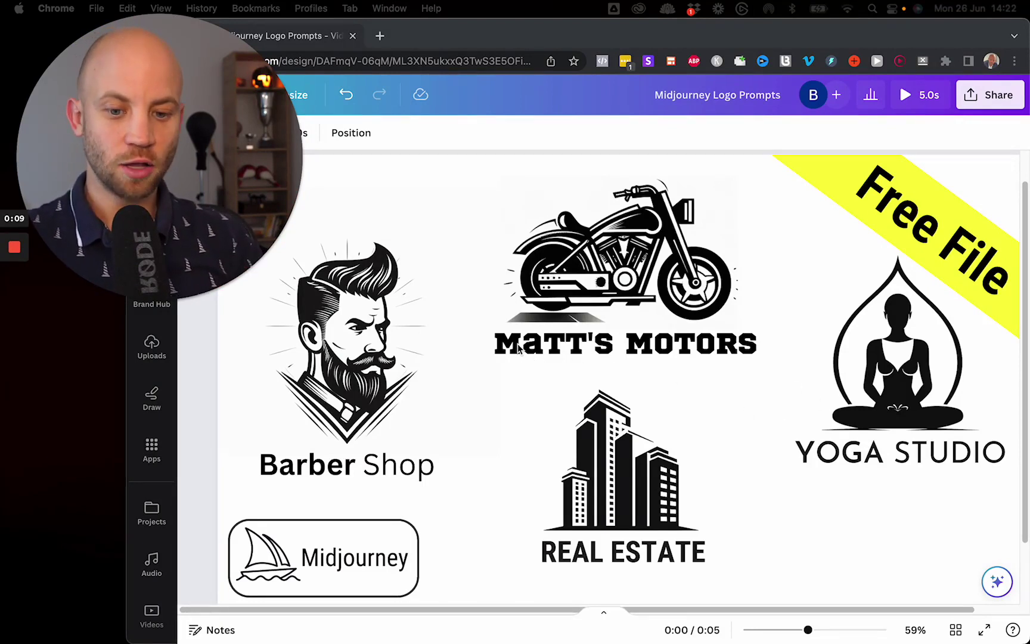
# - Bring up the Logos folder and Quick Look the saved logo images
pyautogui.click(355, 329)
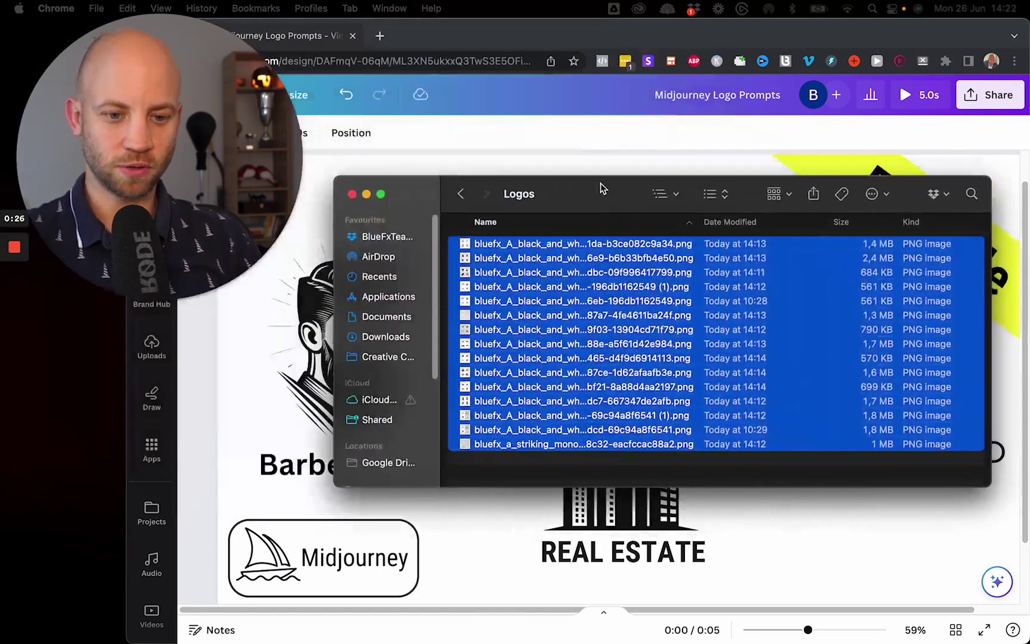
pyautogui.click(602, 184)
pyautogui.press('space')
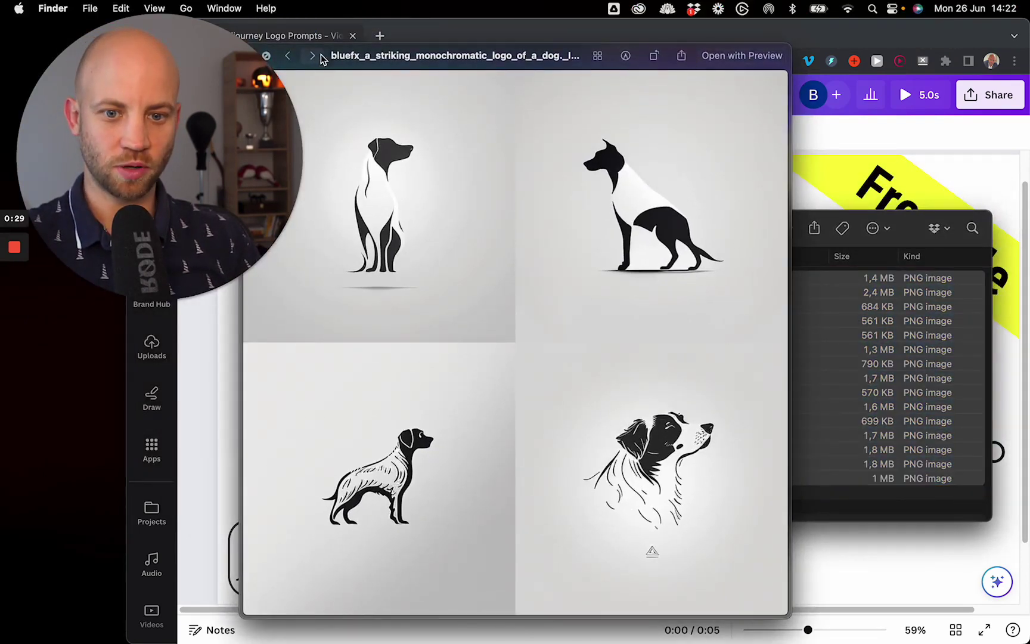
pyautogui.moveTo(331, 53); pyautogui.dragTo(489, 21)
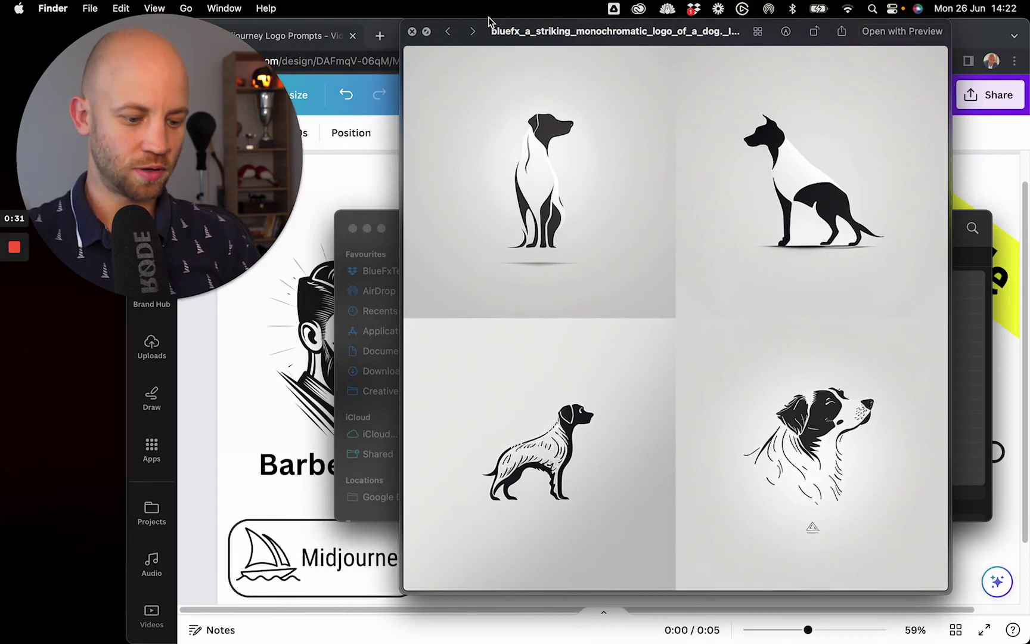
# - Page through the dog, abstract, skull, building, plumber, mountain and motorcycle logo previews
pyautogui.press('Right')
pyautogui.press('Left')
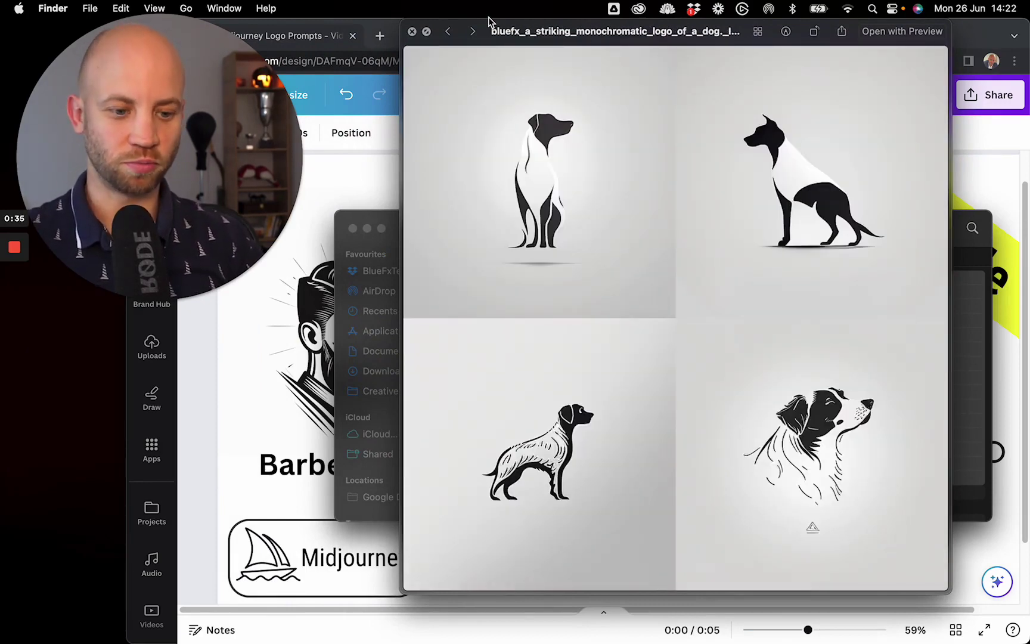
pyautogui.press('Right')
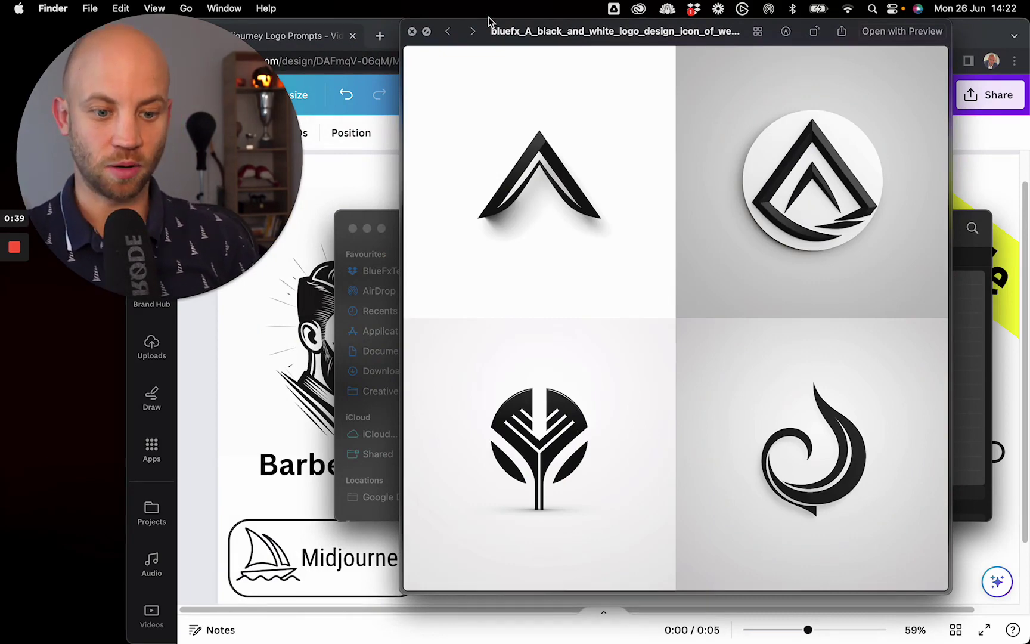
pyautogui.press('Down')
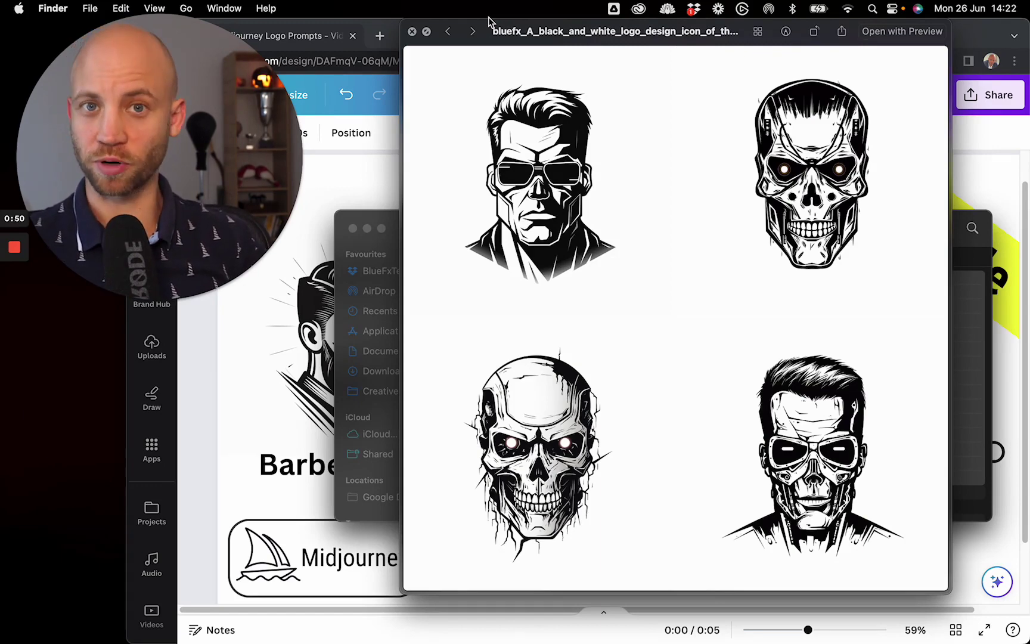
pyautogui.press('Down')
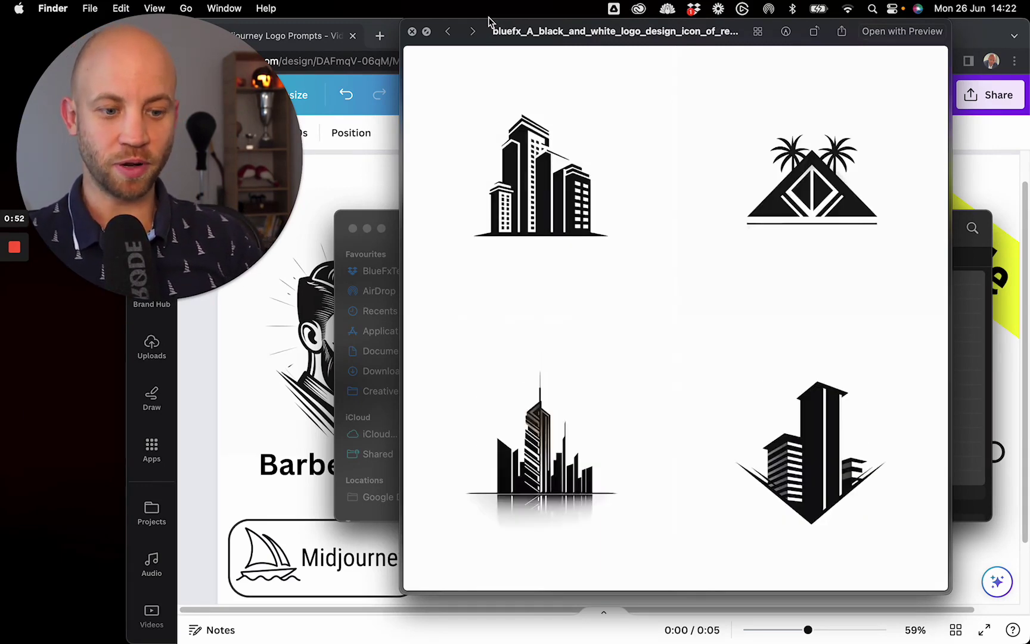
pyautogui.press('Down')
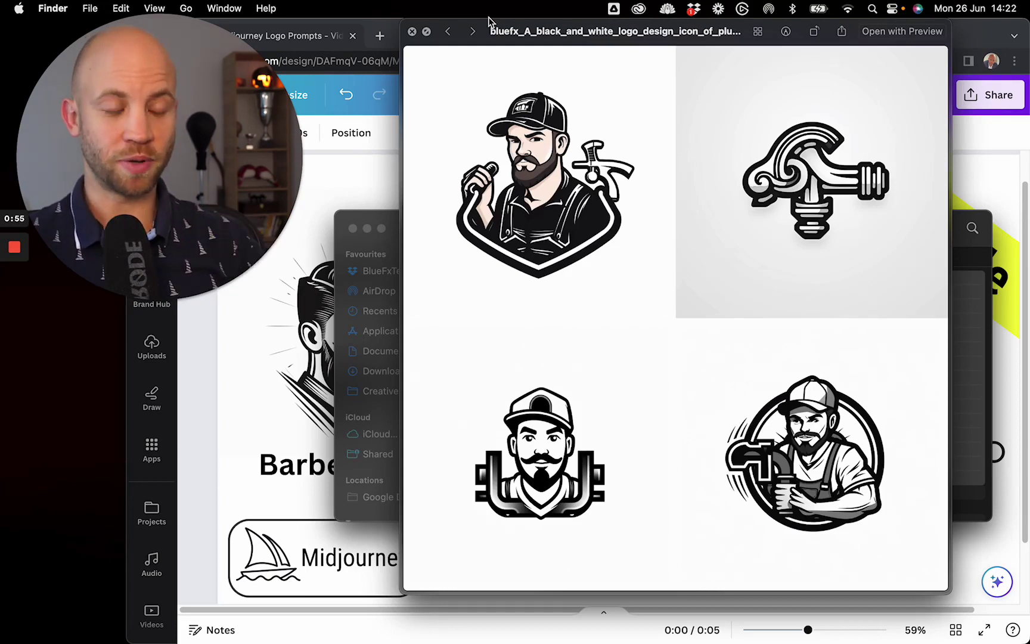
pyautogui.press('Down')
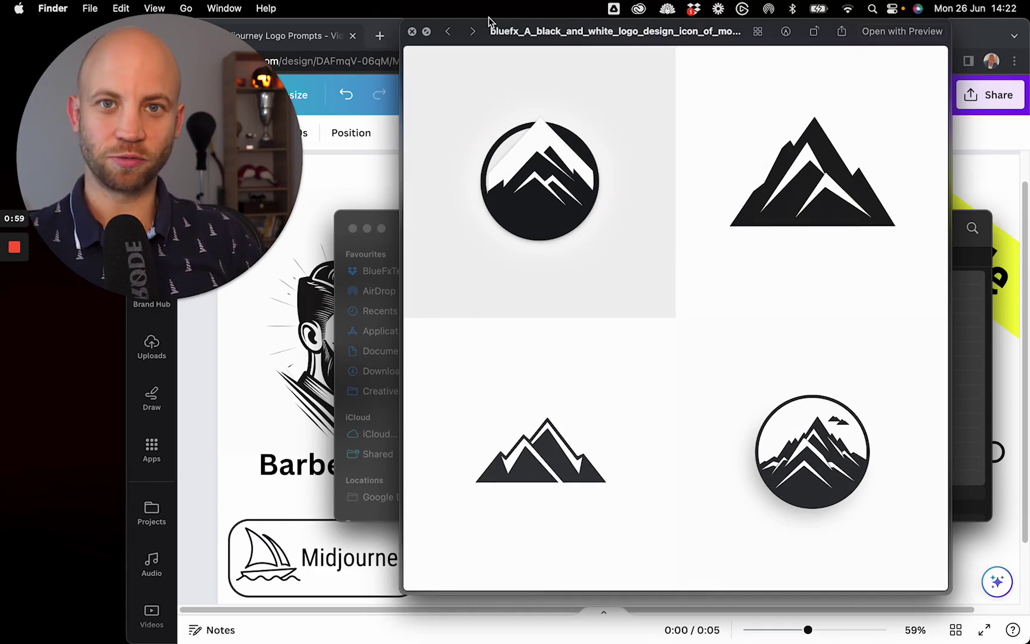
pyautogui.press('Down')
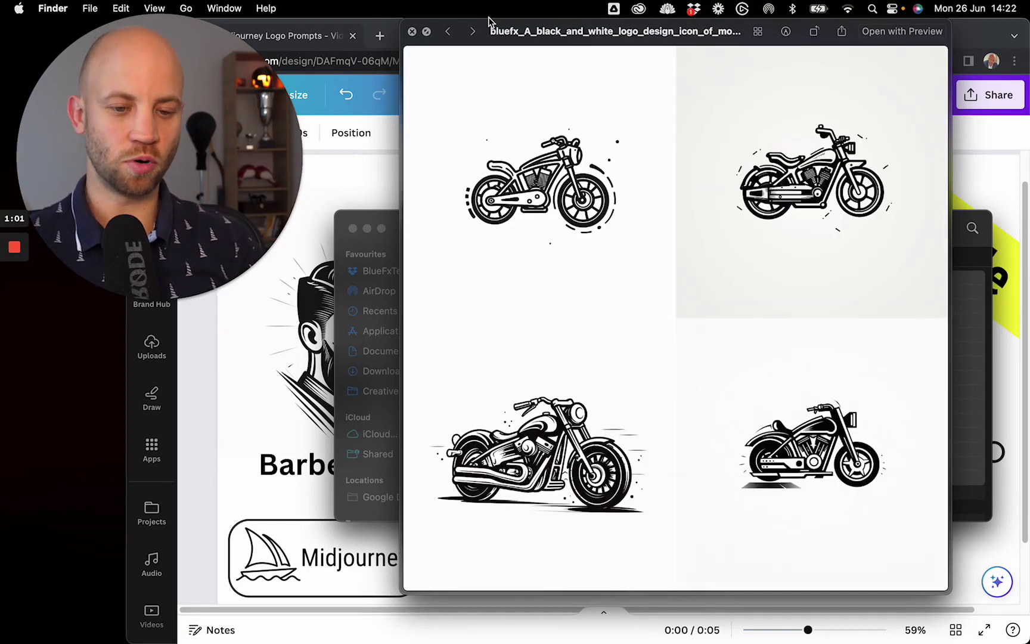
# - View the dog head, dancer, coffee, cat and barber logos, then go to the Free Logo Creator Prompt doc
pyautogui.press('Down')
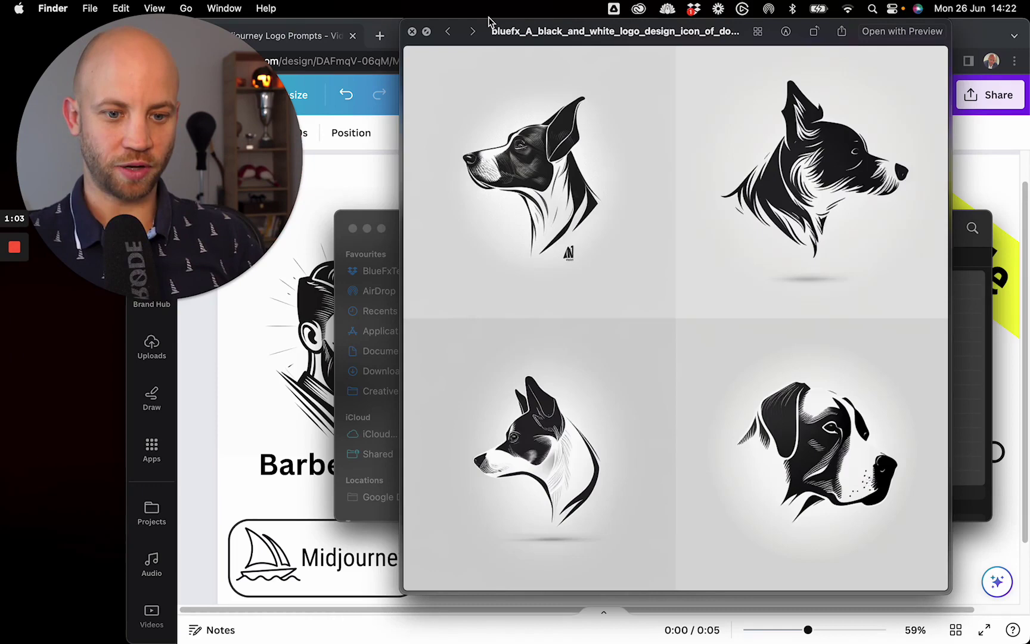
pyautogui.press('Down')
pyautogui.press('Down')
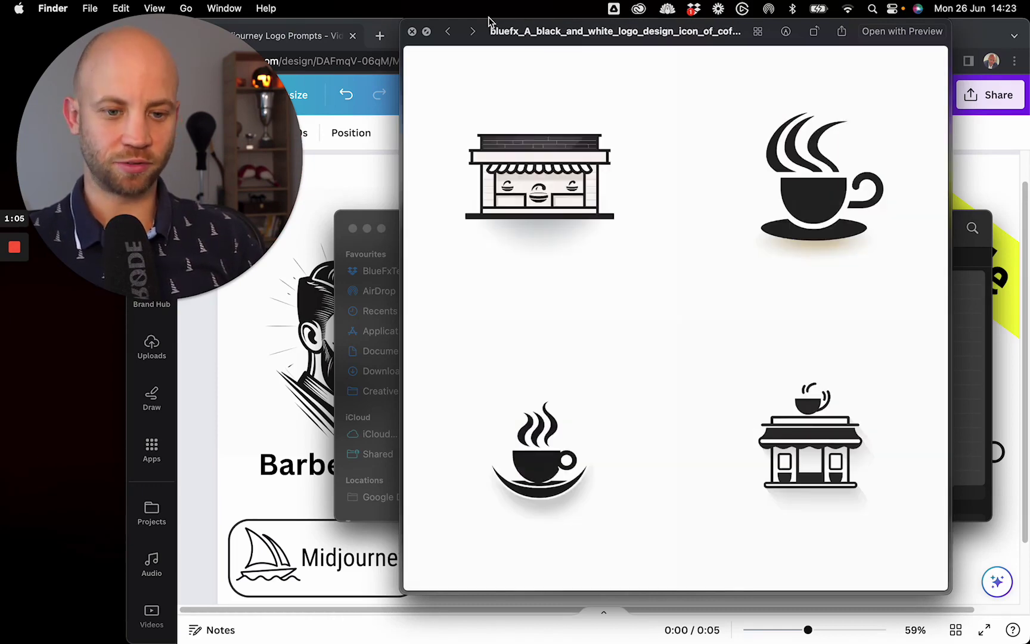
pyautogui.press('Down')
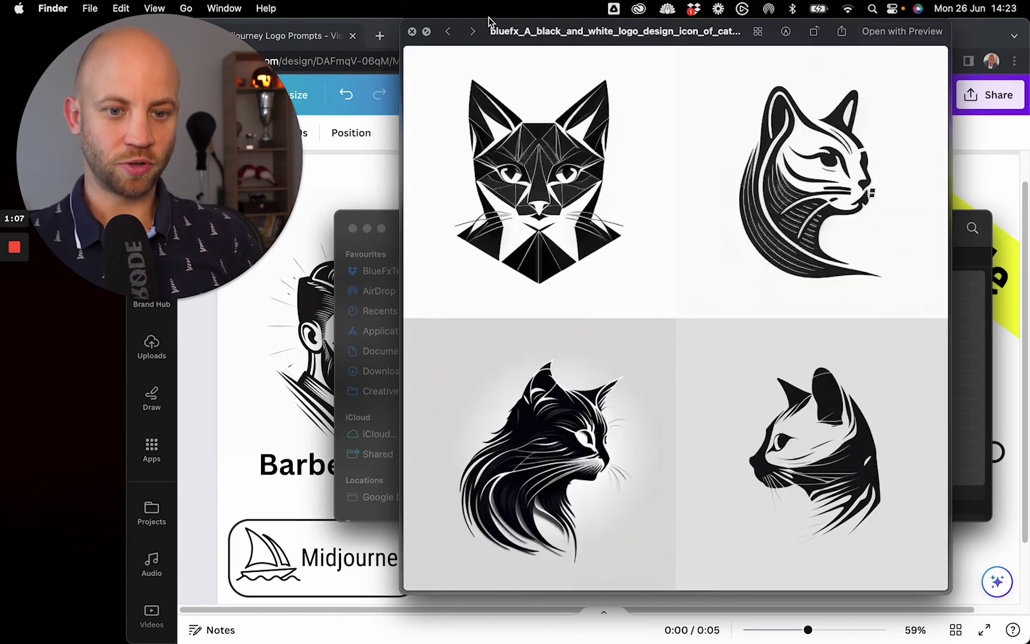
pyautogui.press('Down')
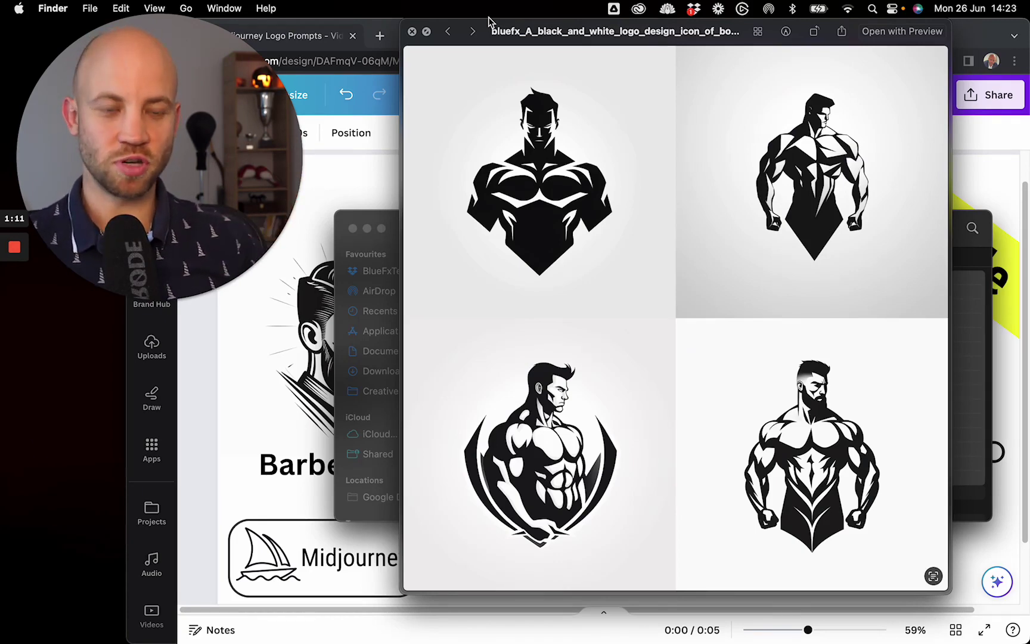
pyautogui.press('Down')
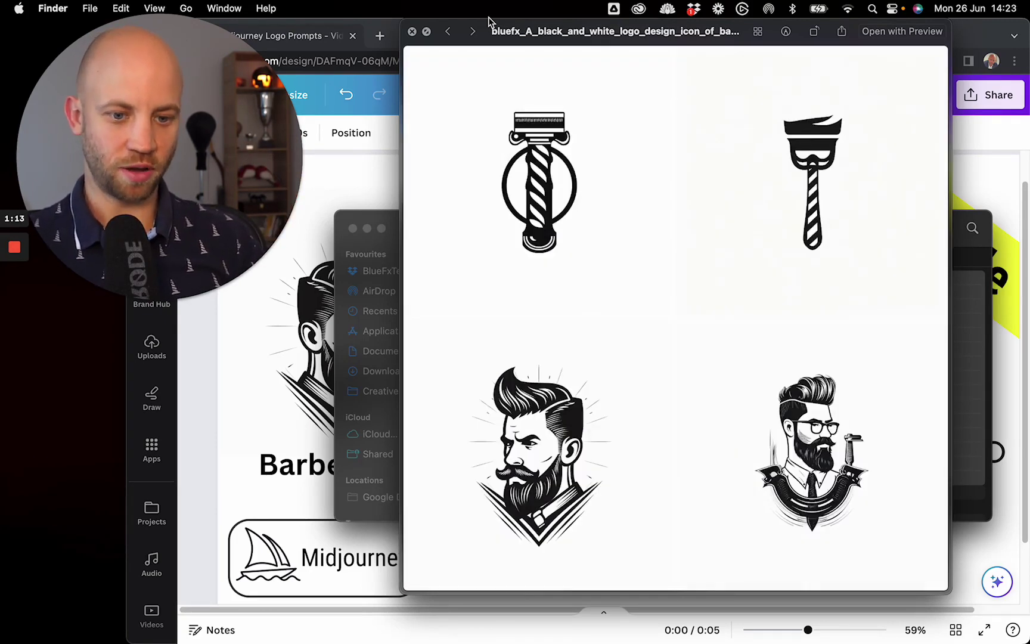
pyautogui.press('Down')
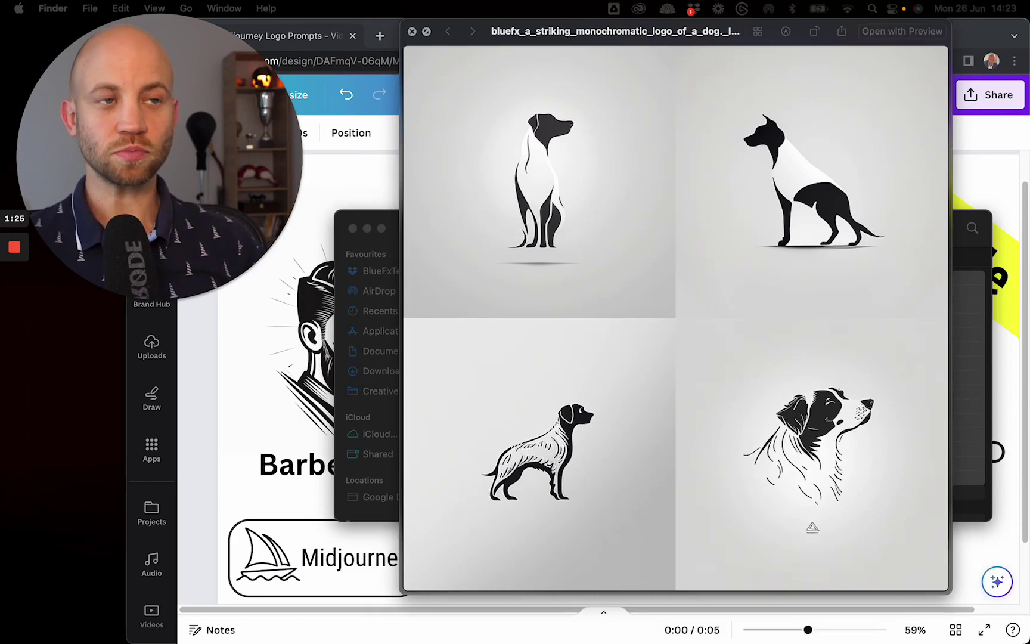
pyautogui.press('super+Tab')
pyautogui.click(457, 33)
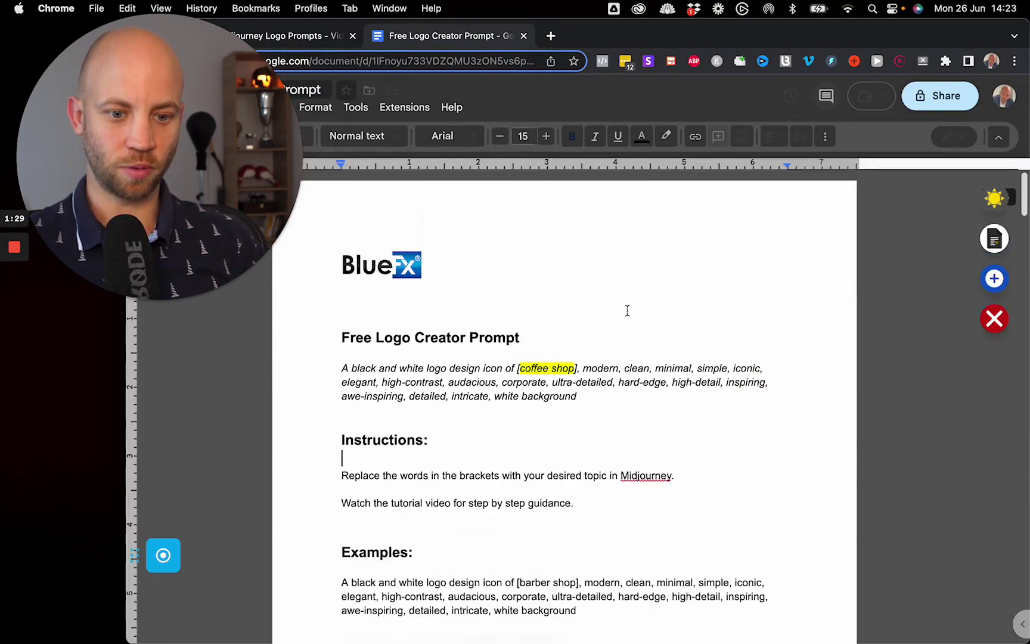
# - Select the logo prompt paragraph and its bracketed coffee shop topic, then bring up Discord
pyautogui.moveTo(340, 365); pyautogui.dragTo(637, 403)
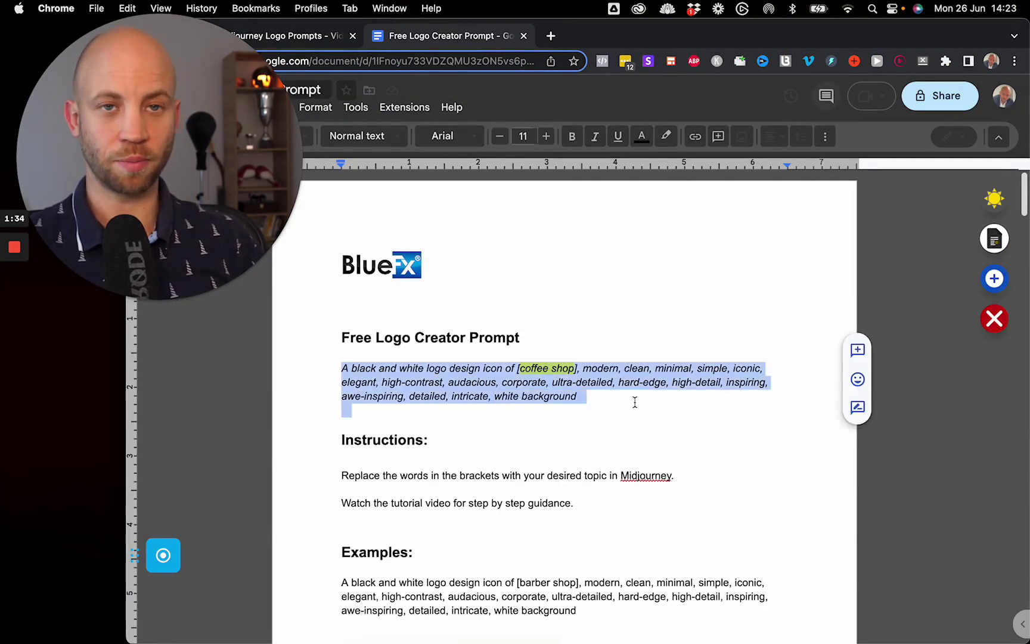
pyautogui.click(543, 365)
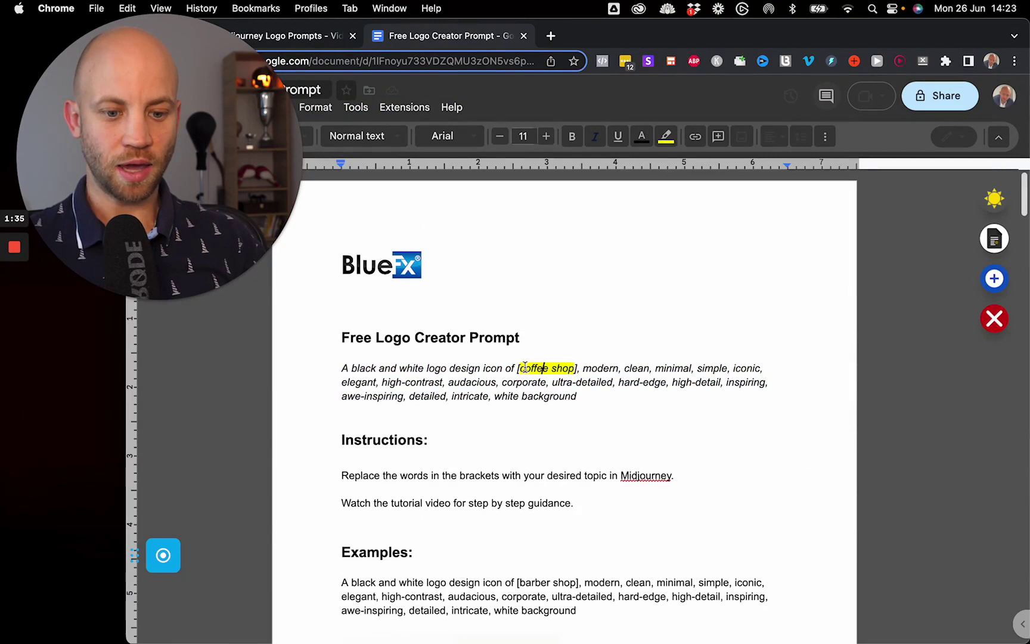
pyautogui.moveTo(518, 368); pyautogui.dragTo(571, 368)
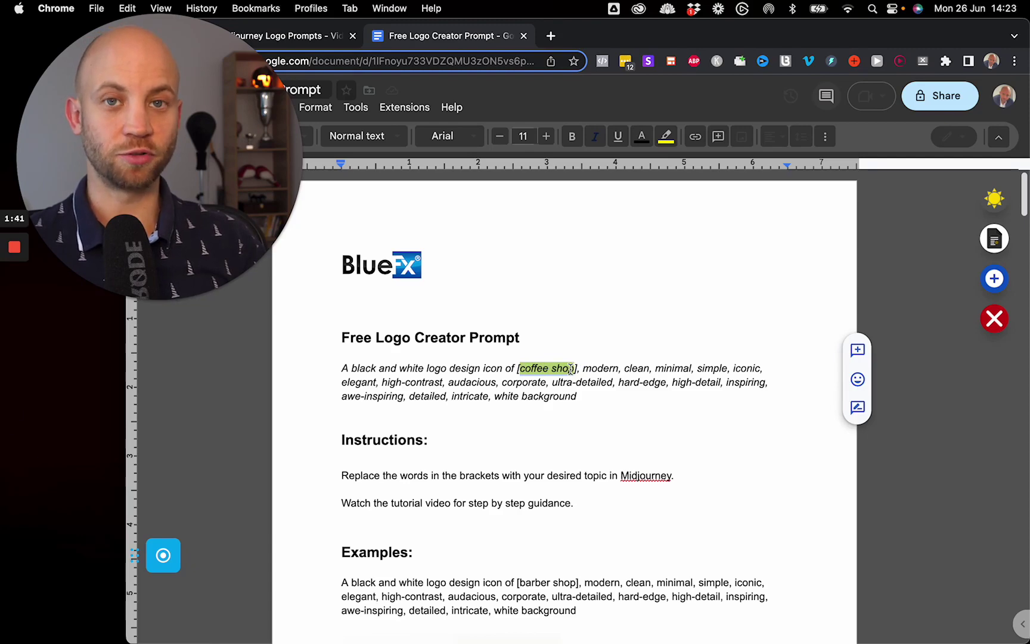
pyautogui.scroll(-15, 583, 472)
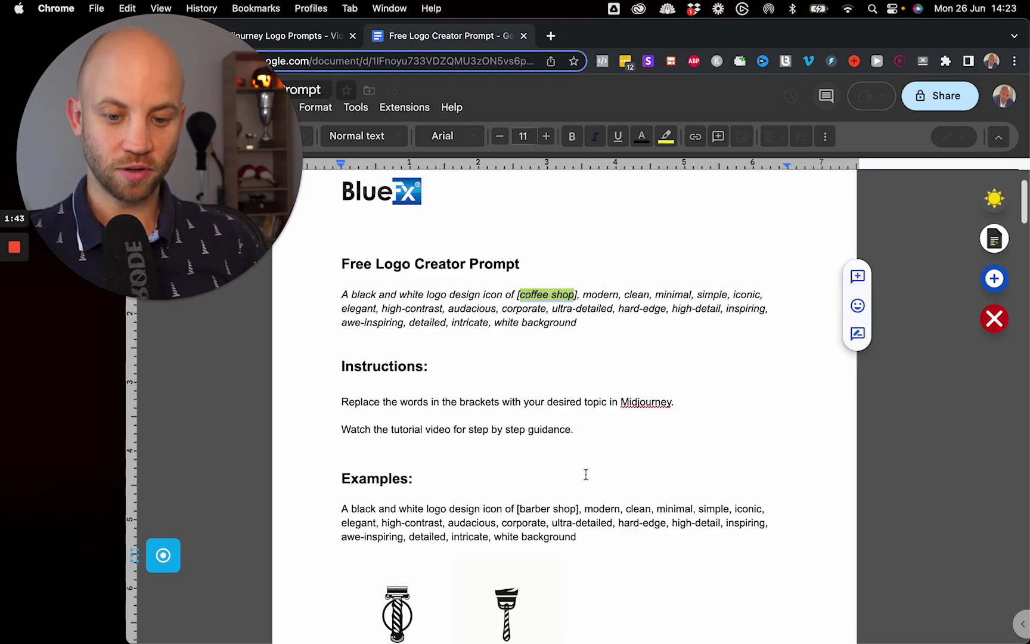
pyautogui.scroll(-15, 583, 473)
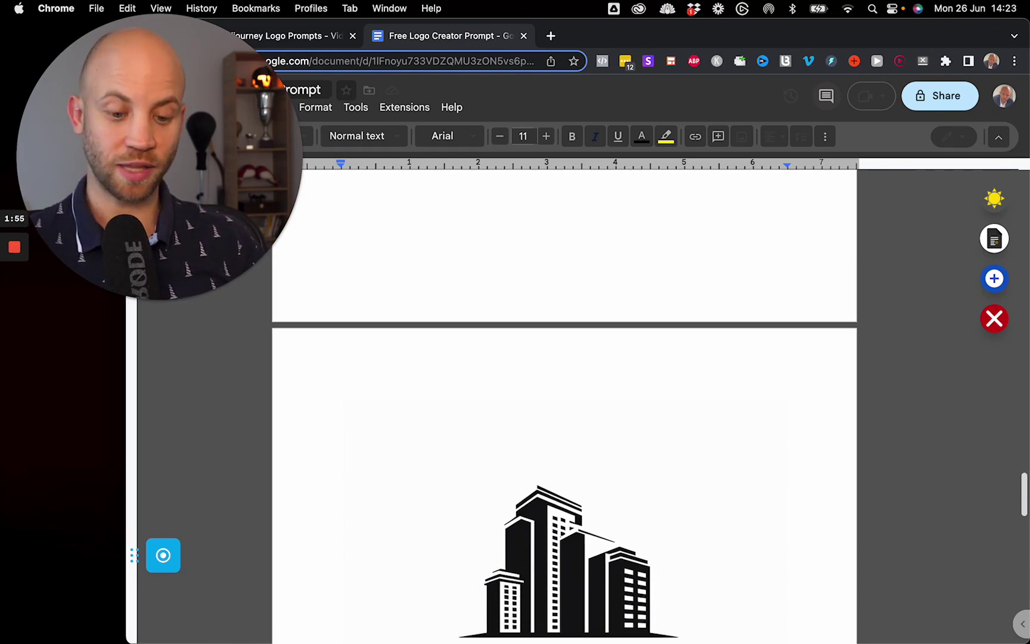
pyautogui.moveTo(602, 633)
pyautogui.click(562, 628)
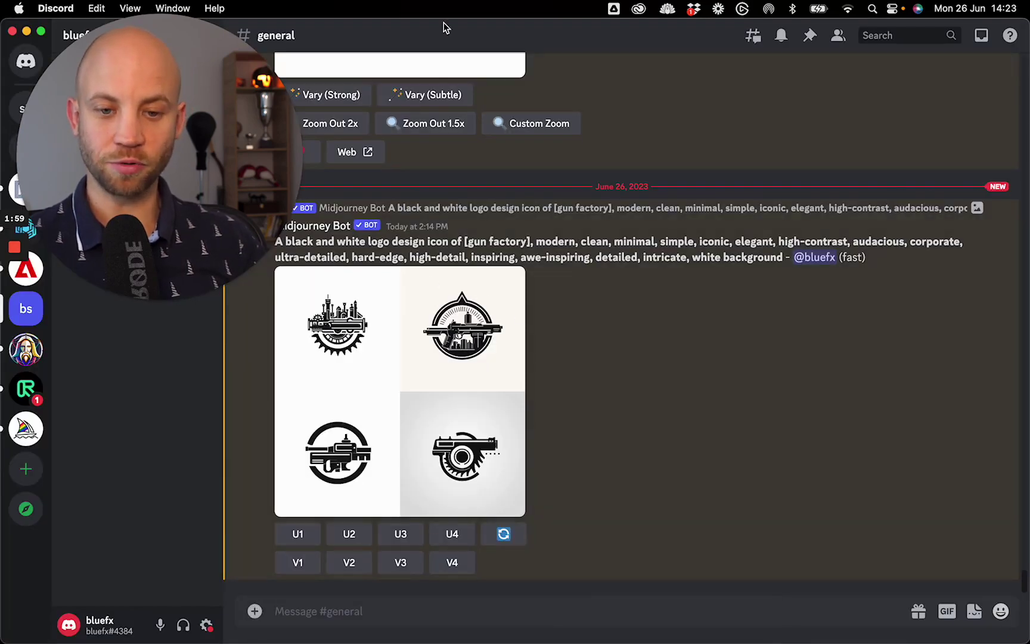
# - Back in the document, copy the black-and-white logo prompt paragraph and return to Discord
pyautogui.moveTo(444, 25); pyautogui.dragTo(918, 55)
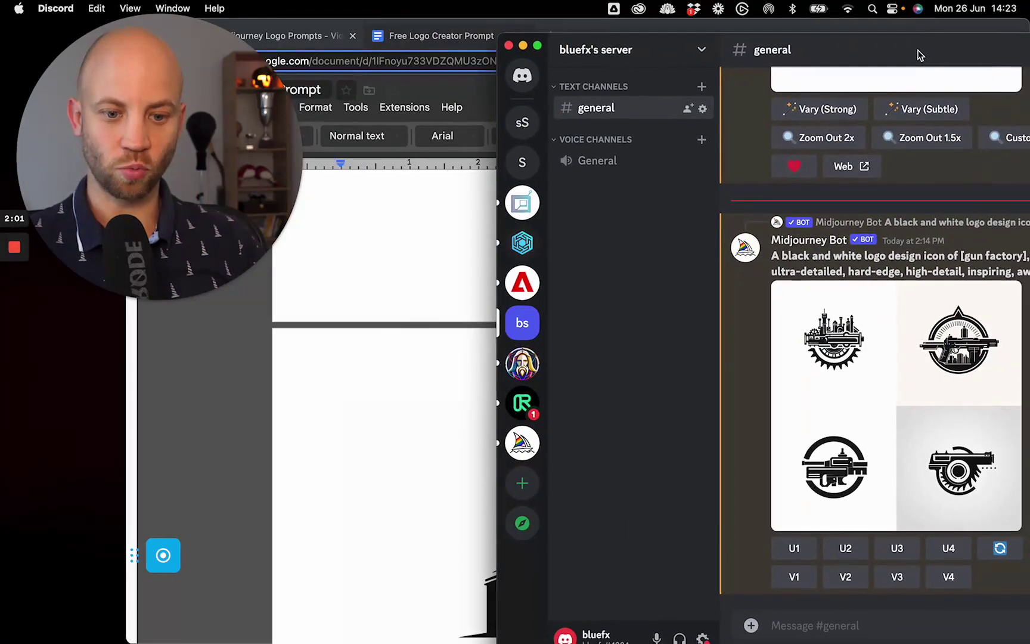
pyautogui.click(409, 403)
pyautogui.scroll(10, 371, 399)
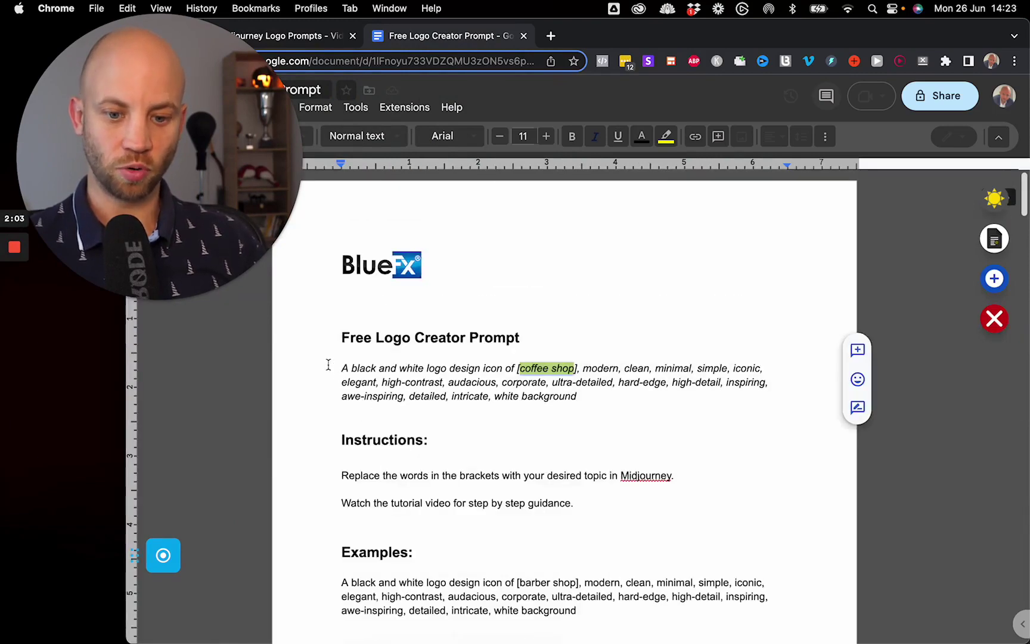
pyautogui.moveTo(342, 366); pyautogui.dragTo(577, 394)
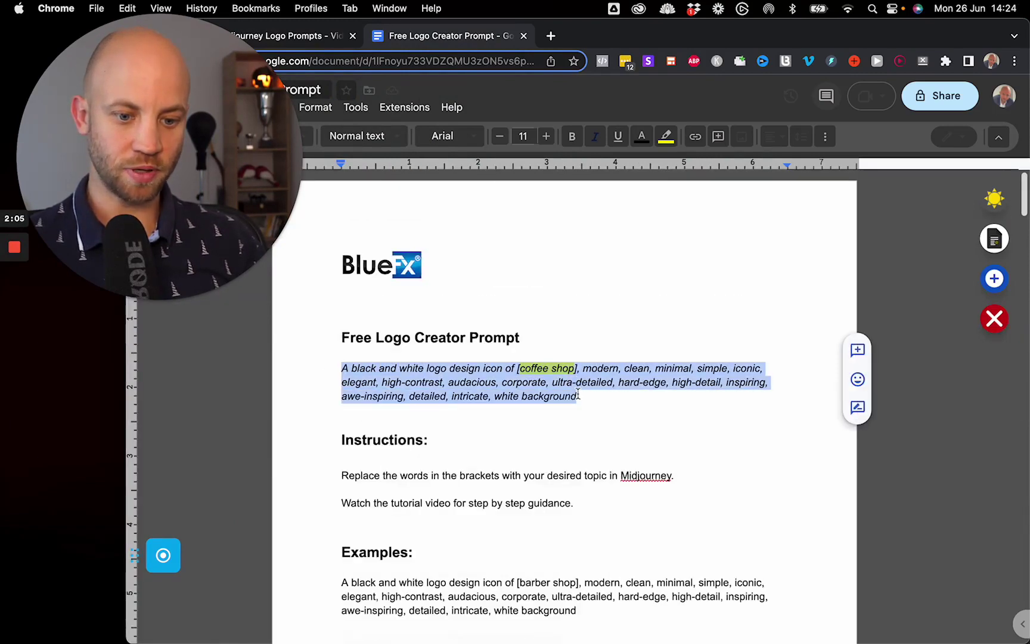
pyautogui.rightClick(479, 397)
pyautogui.click(518, 258)
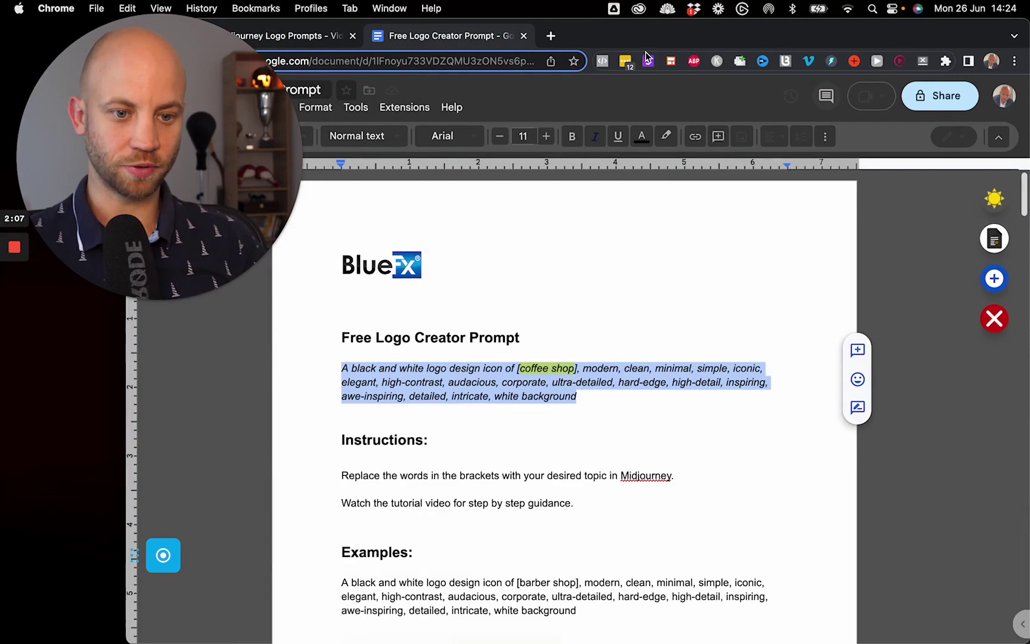
pyautogui.press('super+Tab')
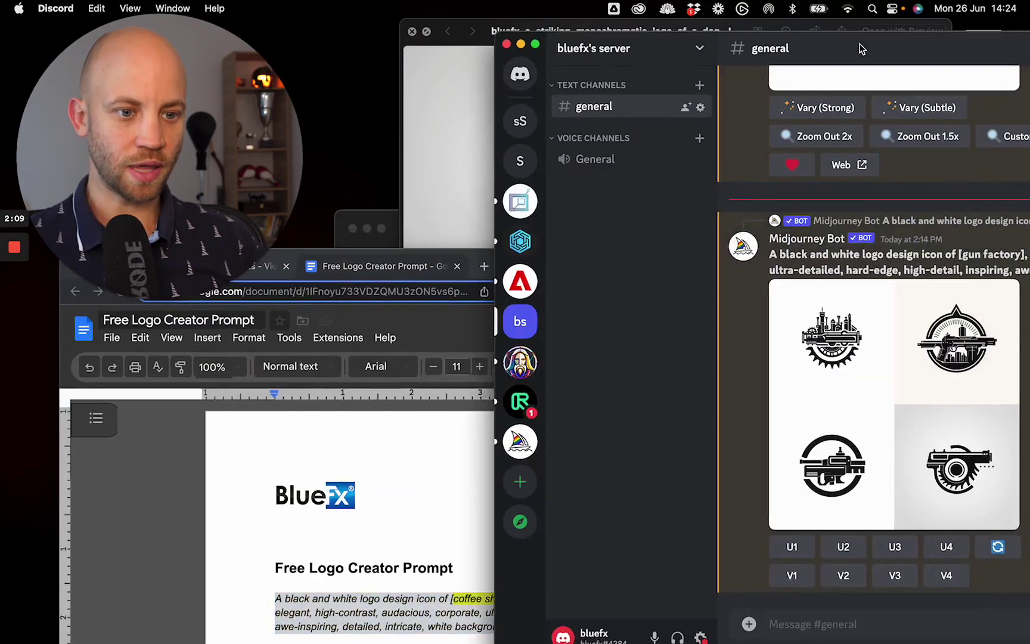
# - Rearrange and enlarge the Discord window so it fills the screen
pyautogui.moveTo(860, 48); pyautogui.dragTo(511, 39)
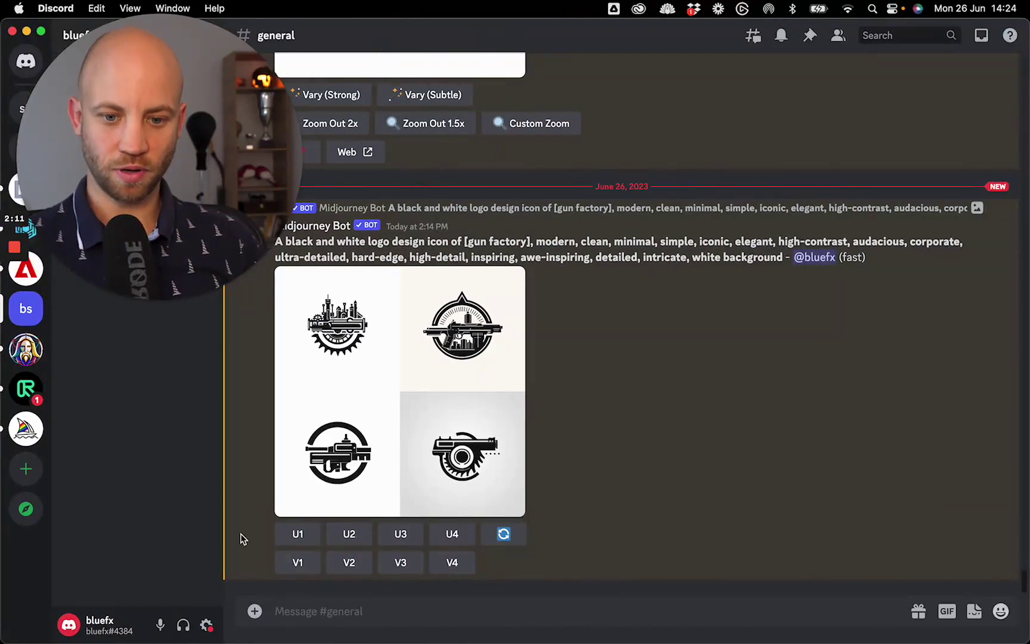
pyautogui.moveTo(262, 77); pyautogui.dragTo(975, 77)
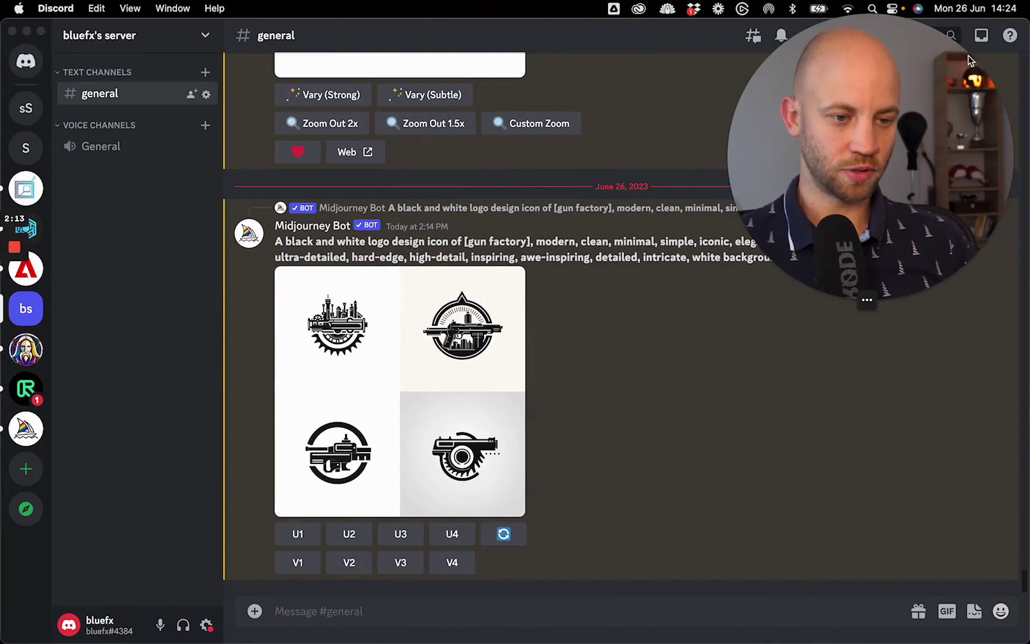
pyautogui.moveTo(872, 304)
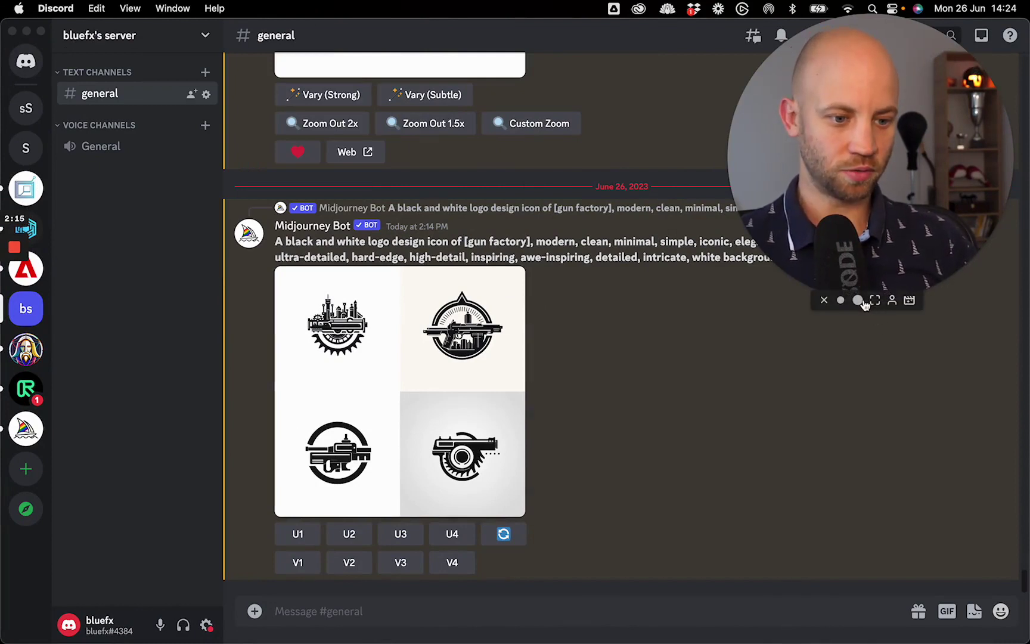
pyautogui.click(841, 300)
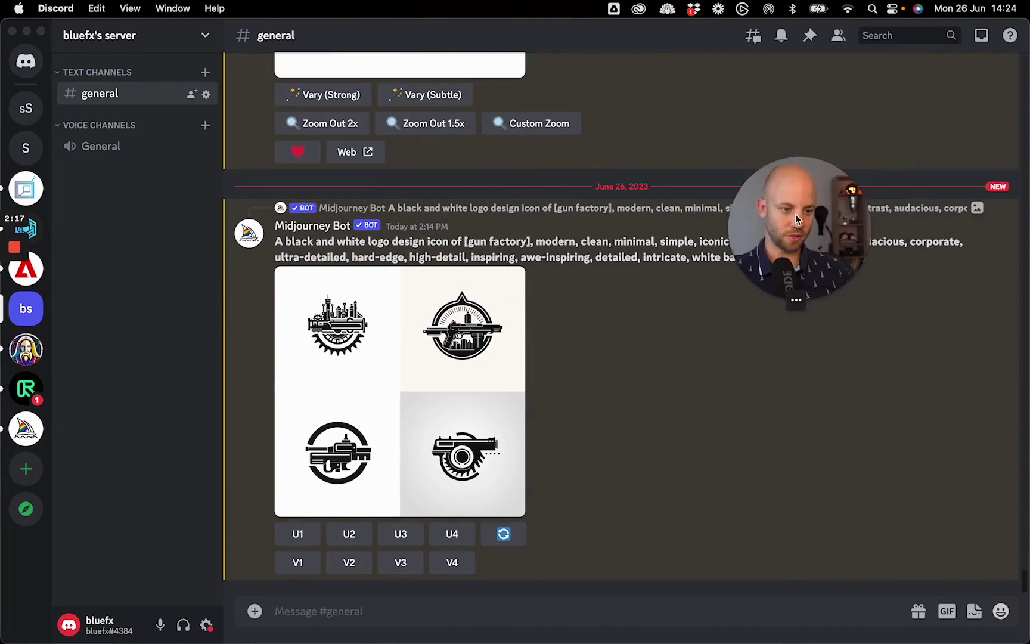
pyautogui.moveTo(806, 221); pyautogui.dragTo(987, 35)
# - Submit /imagine with the pasted logo prompt, changing 'coffee shop' to 'barber shop'
pyautogui.click(400, 611)
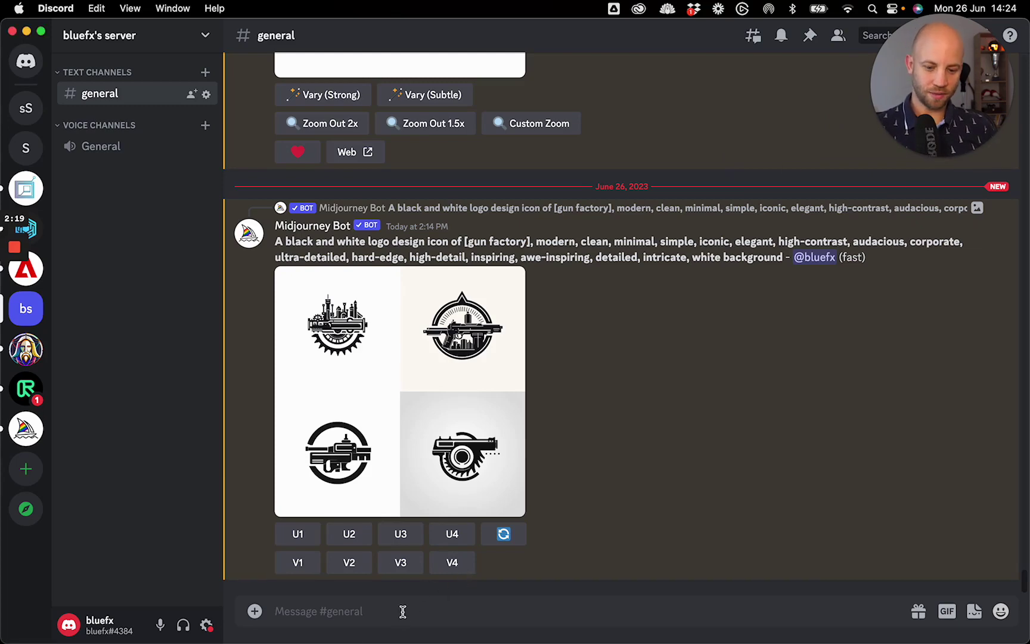
pyautogui.write('/')
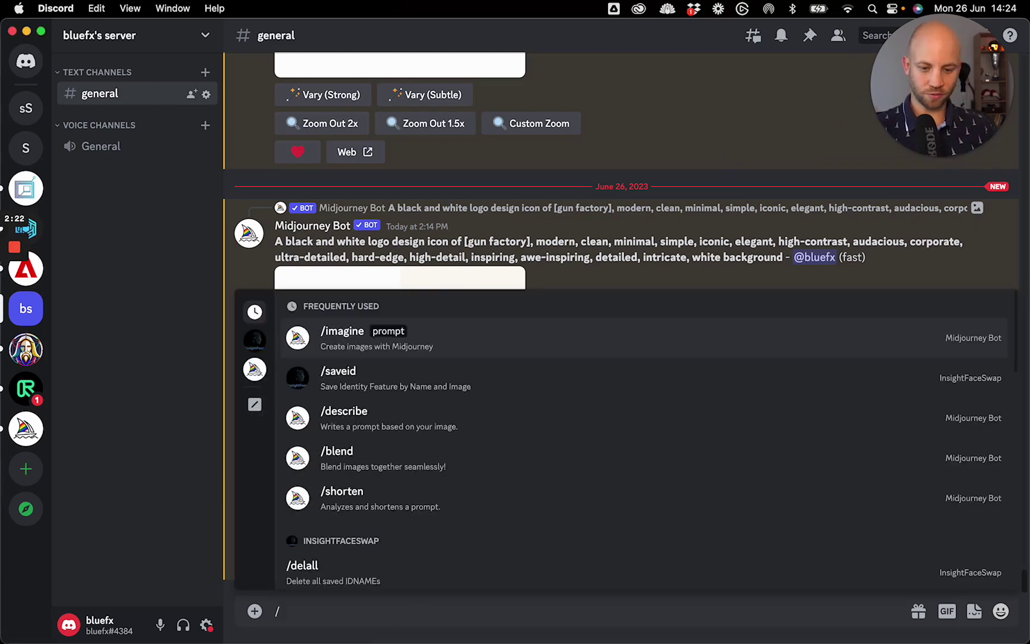
pyautogui.click(352, 332)
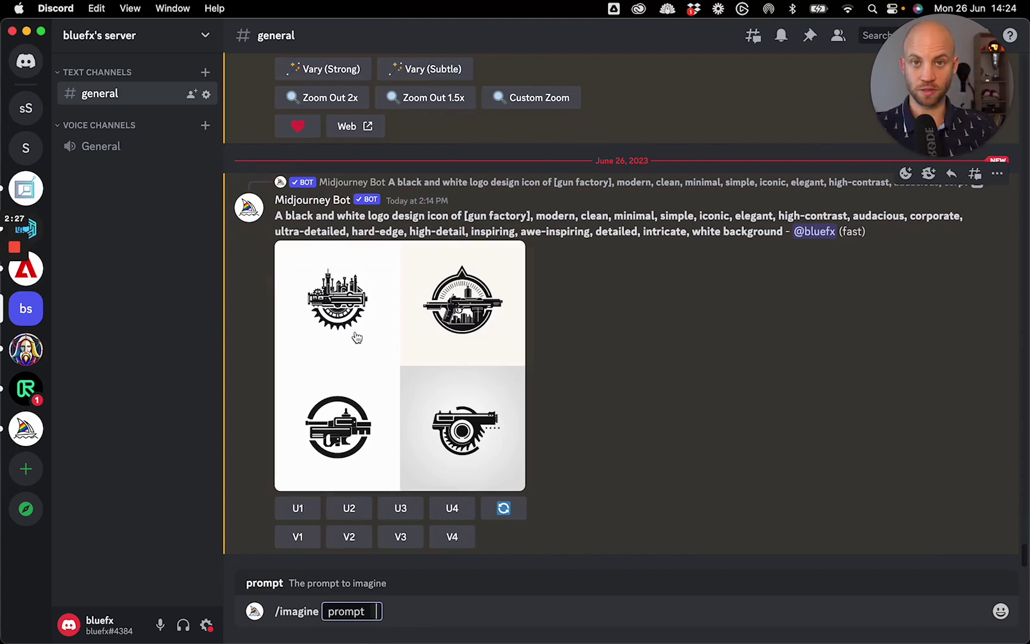
pyautogui.press('super+v')
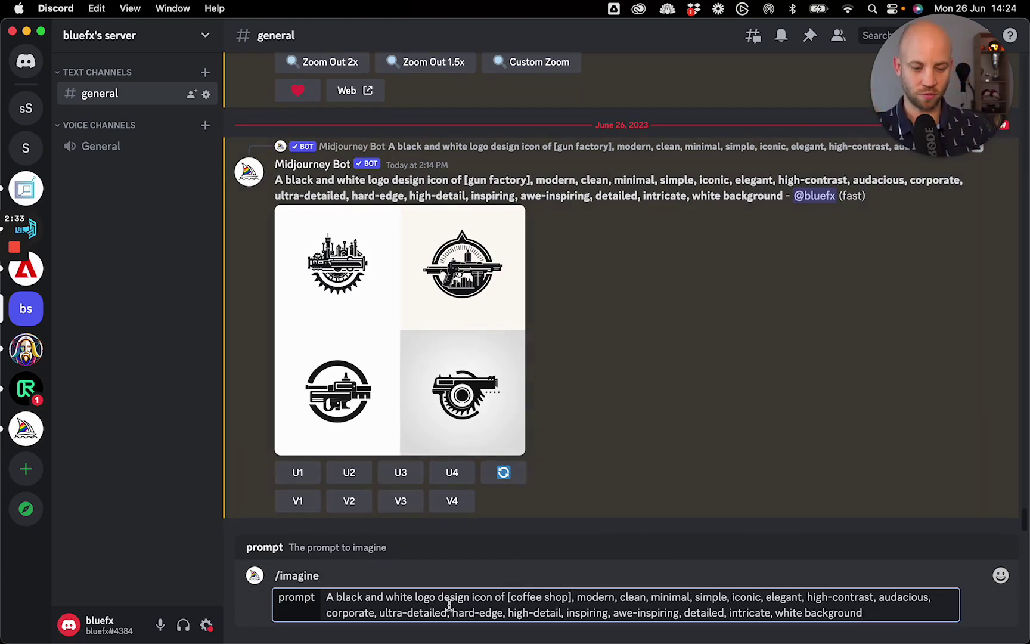
pyautogui.moveTo(512, 597); pyautogui.dragTo(570, 596)
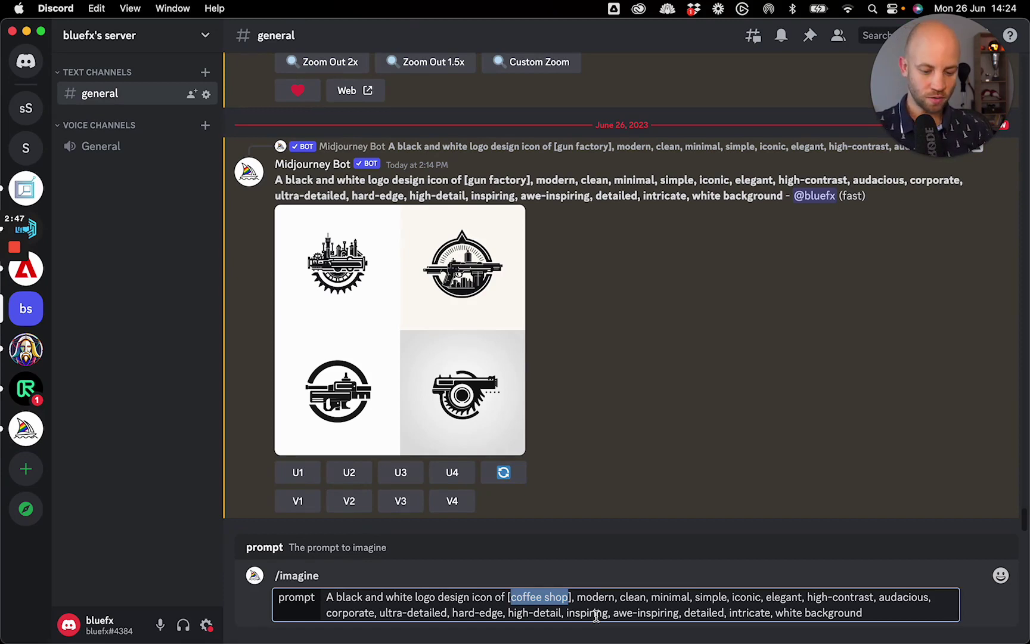
pyautogui.write('barber ')
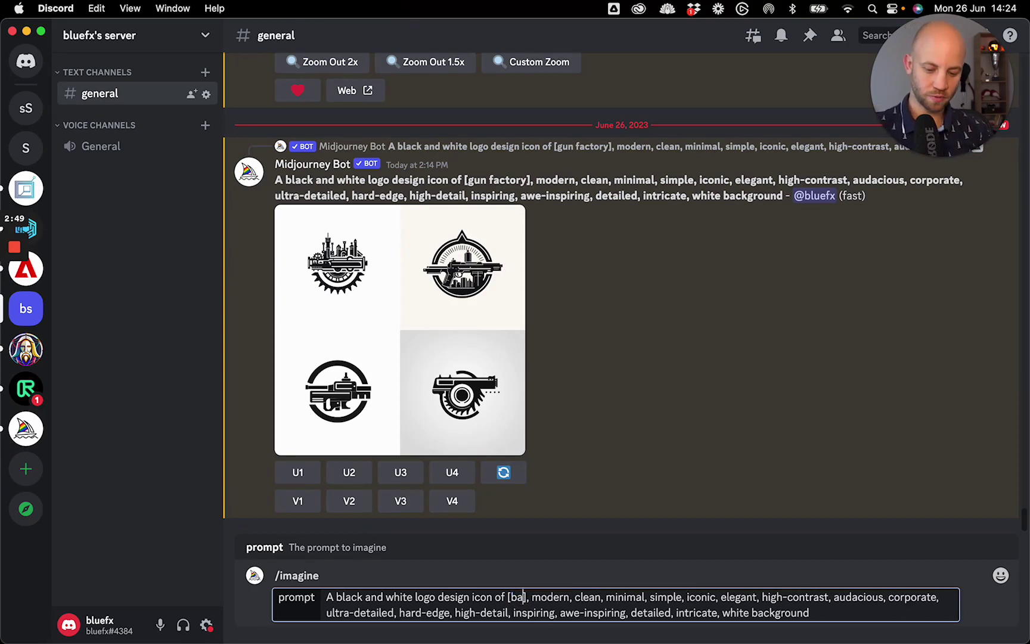
pyautogui.write('shop')
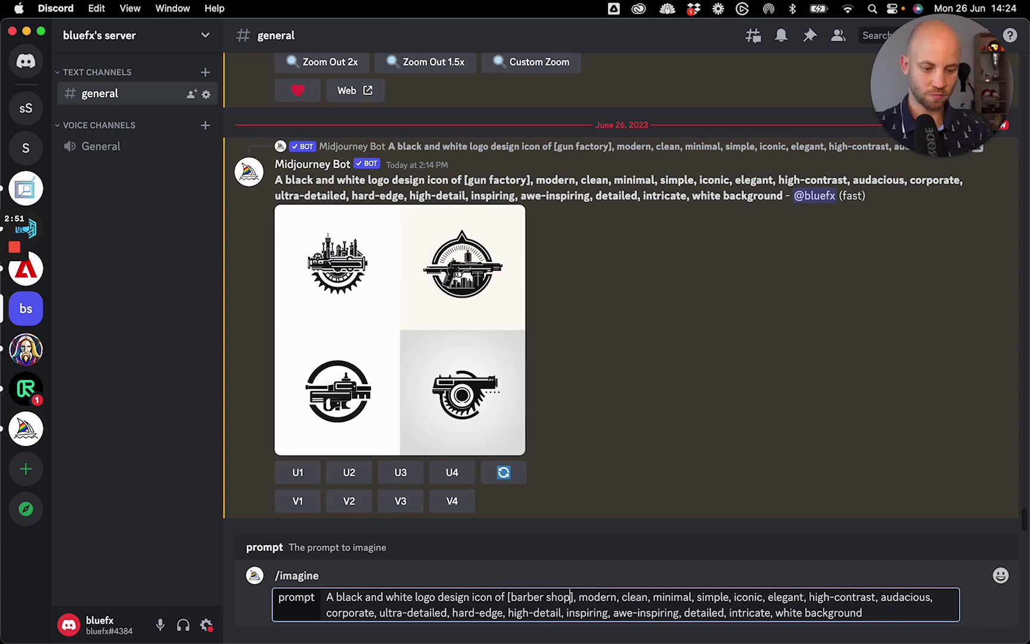
pyautogui.press('Return')
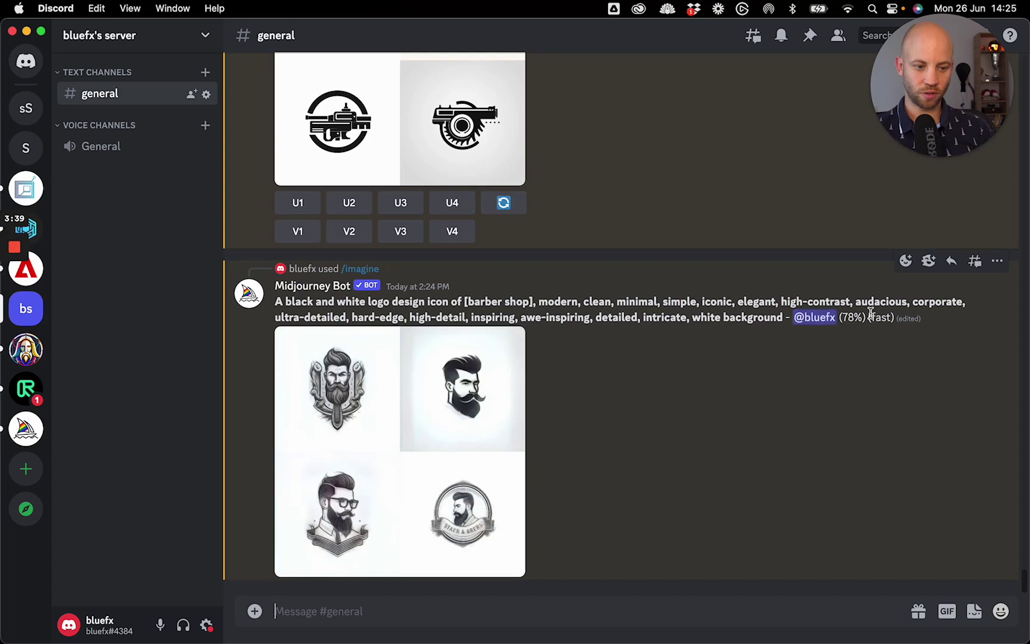
# - Wait for the four barber shop logos to reach 100%, clearing a stray text selection
pyautogui.moveTo(845, 316); pyautogui.dragTo(854, 314)
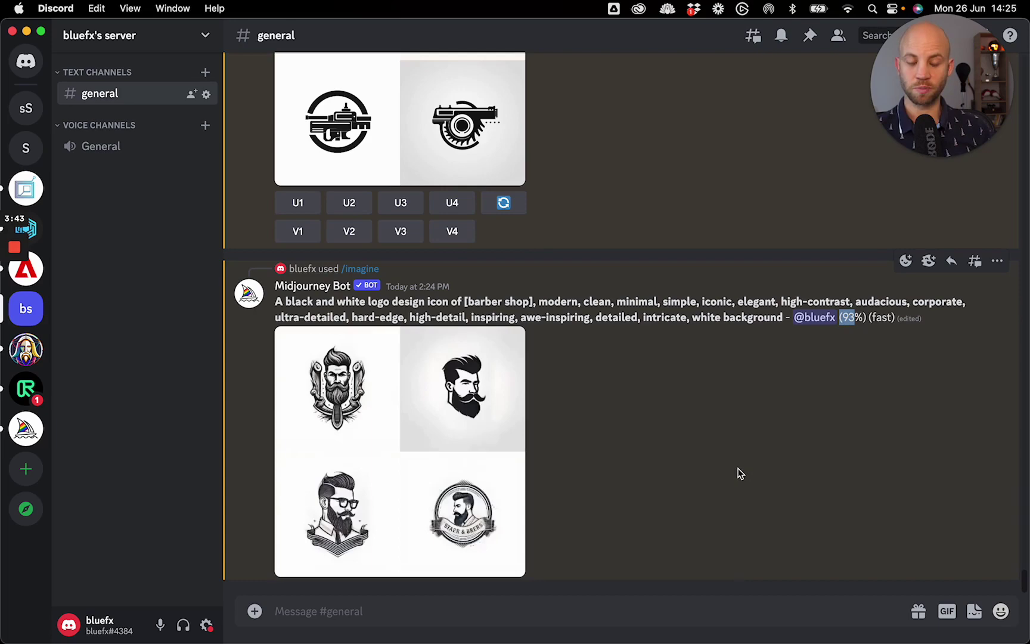
pyautogui.click(715, 408)
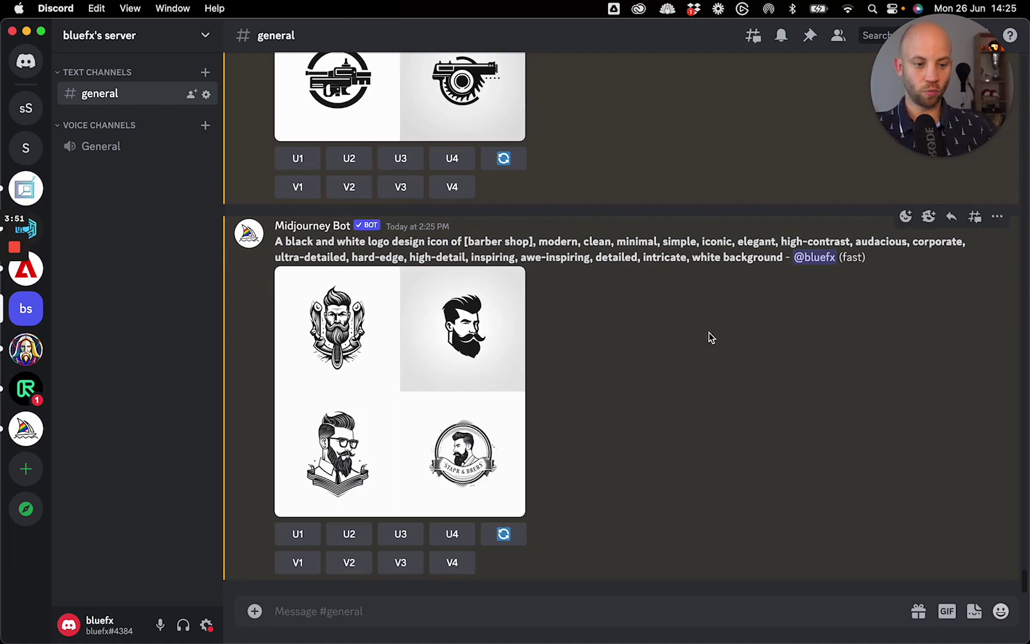
pyautogui.click(345, 359)
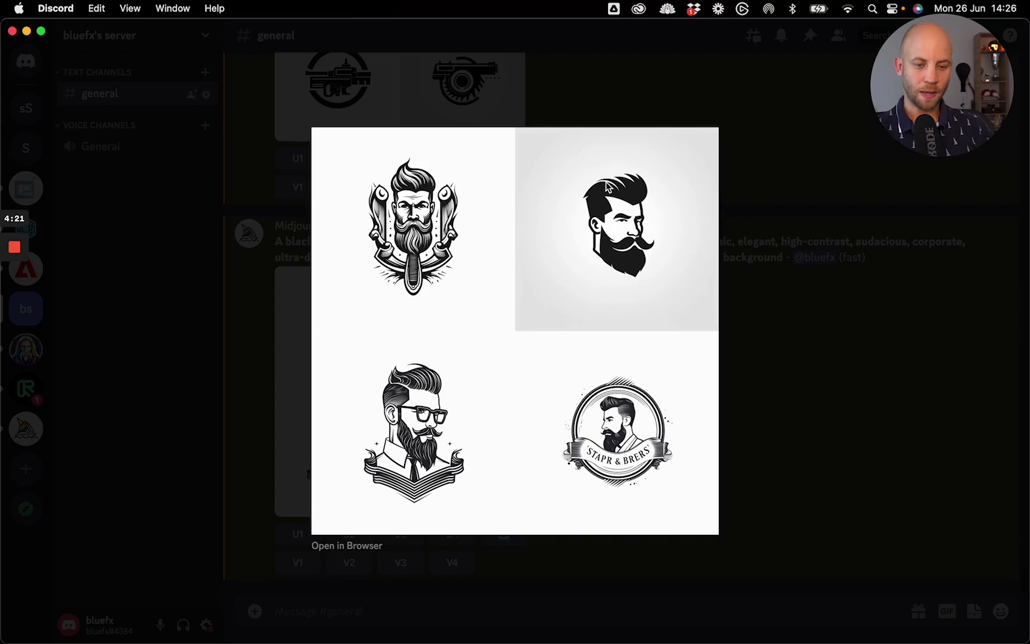
pyautogui.click(799, 387)
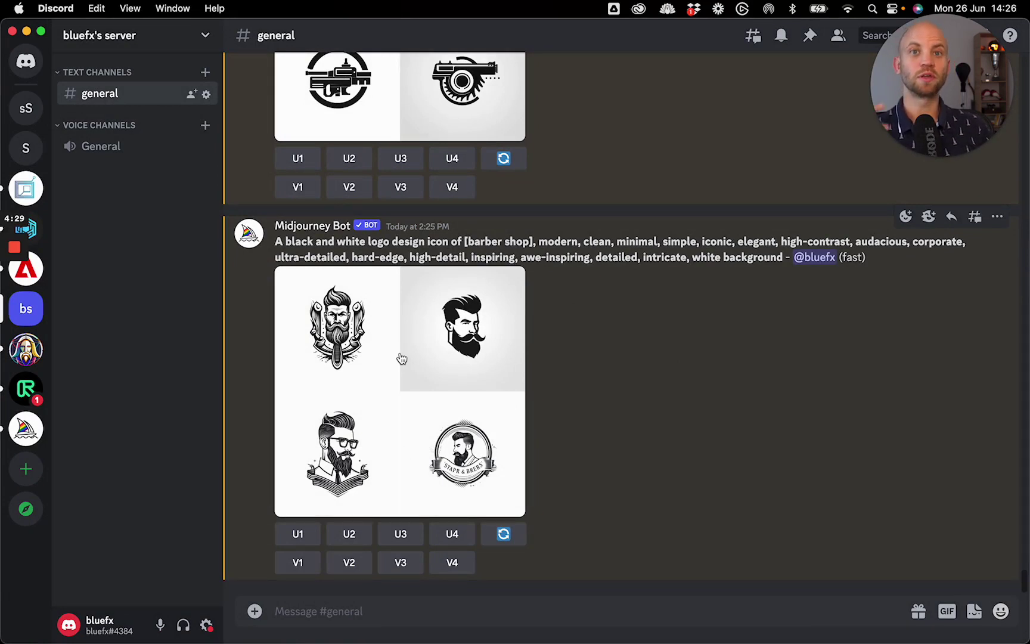
# - Reroll the barber shop prompt, then enlarge the original four-logo grid for comparison
pyautogui.click(503, 537)
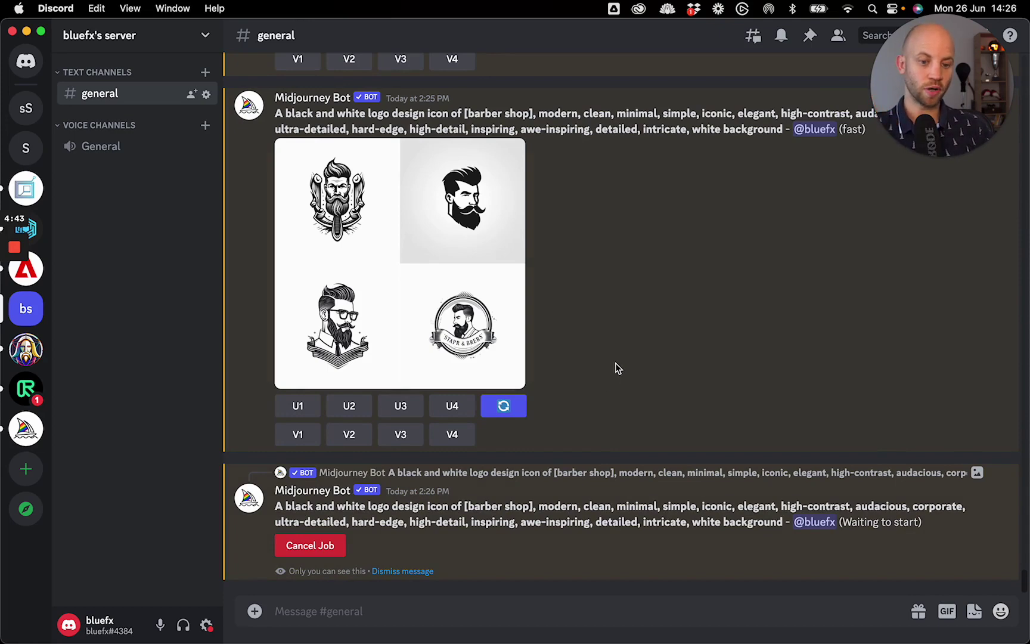
pyautogui.click(452, 261)
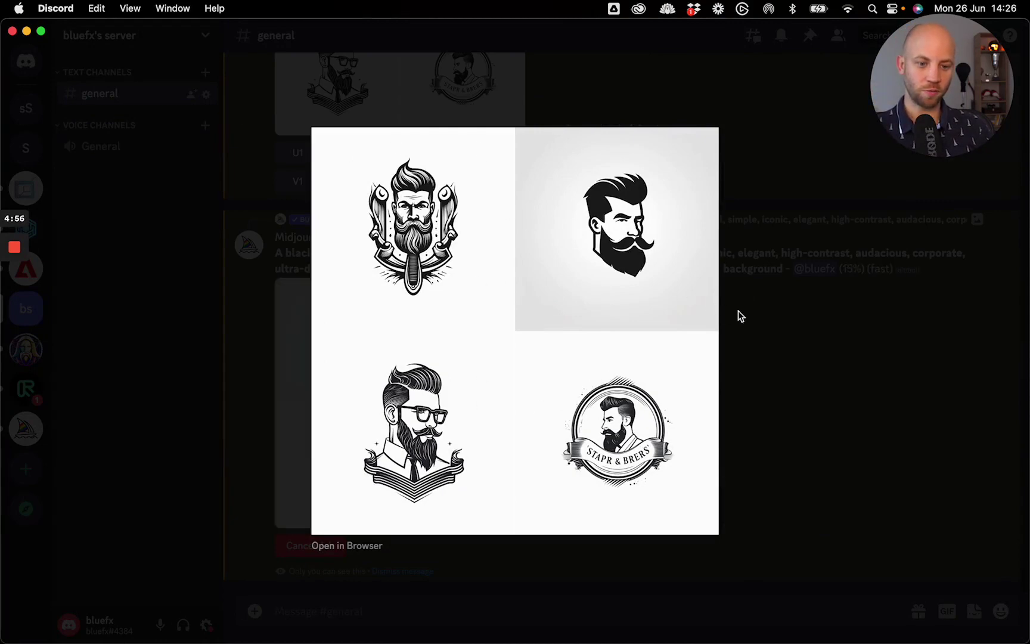
# - Upscale logo U2, the bearded man's profile, and open the upscaled image full size
pyautogui.click(802, 296)
pyautogui.scroll(4, 535, 253)
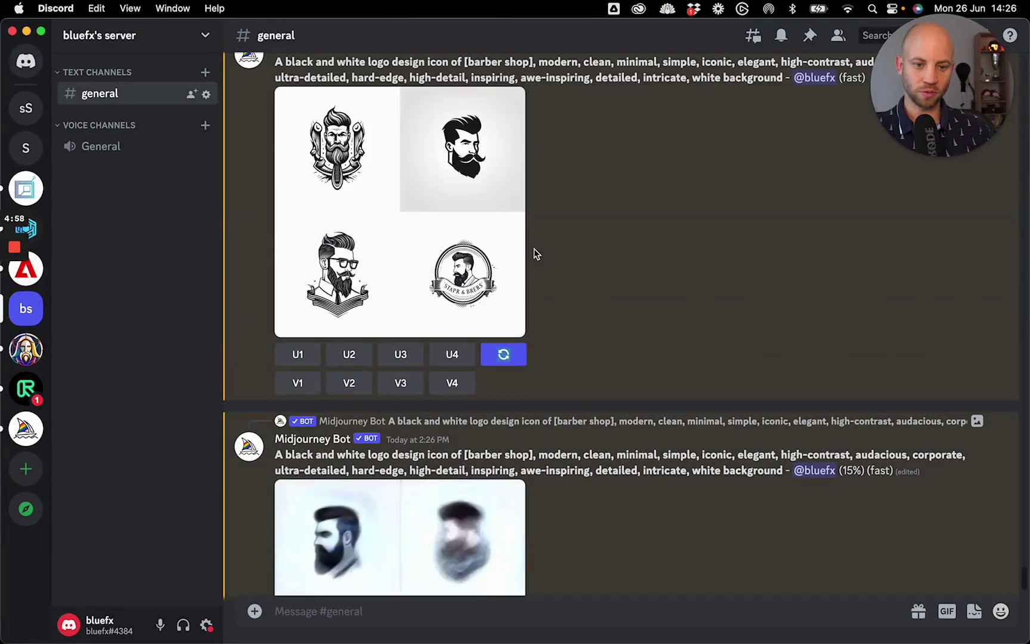
pyautogui.scroll(2, 535, 253)
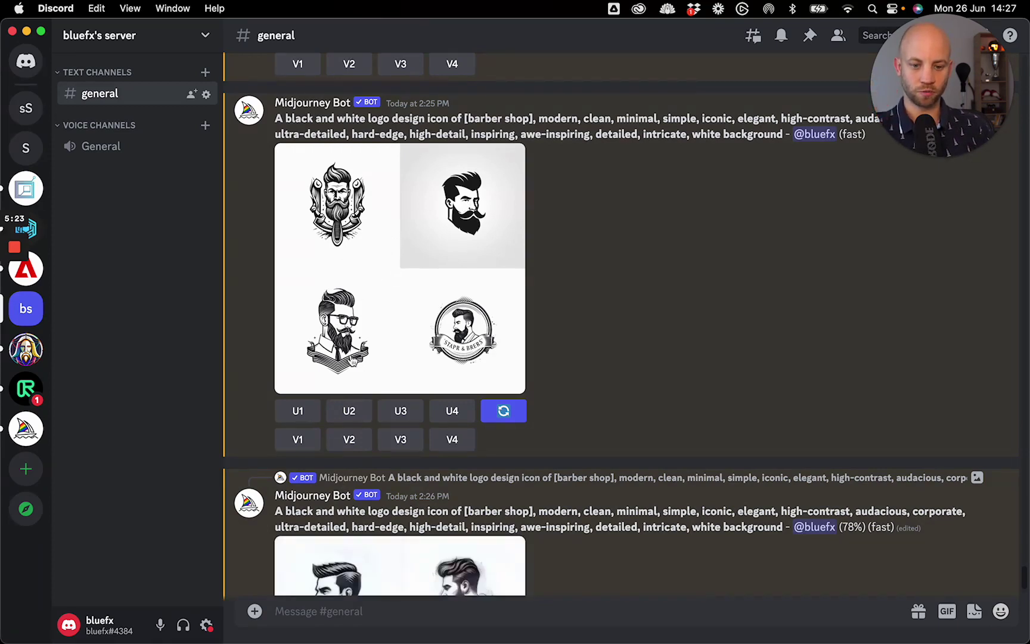
pyautogui.click(350, 413)
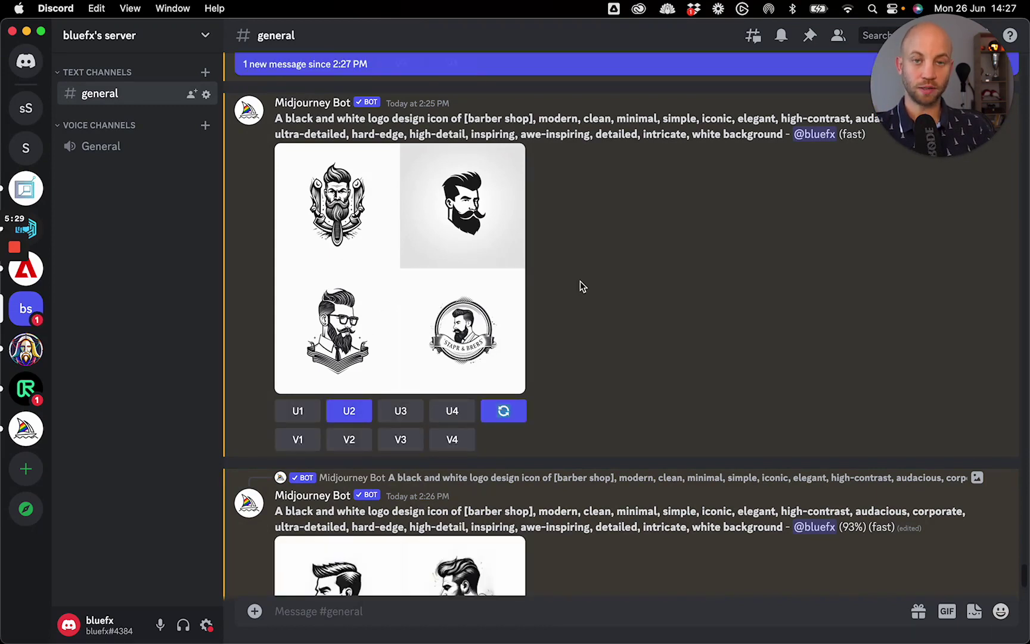
pyautogui.scroll(-10, 731, 260)
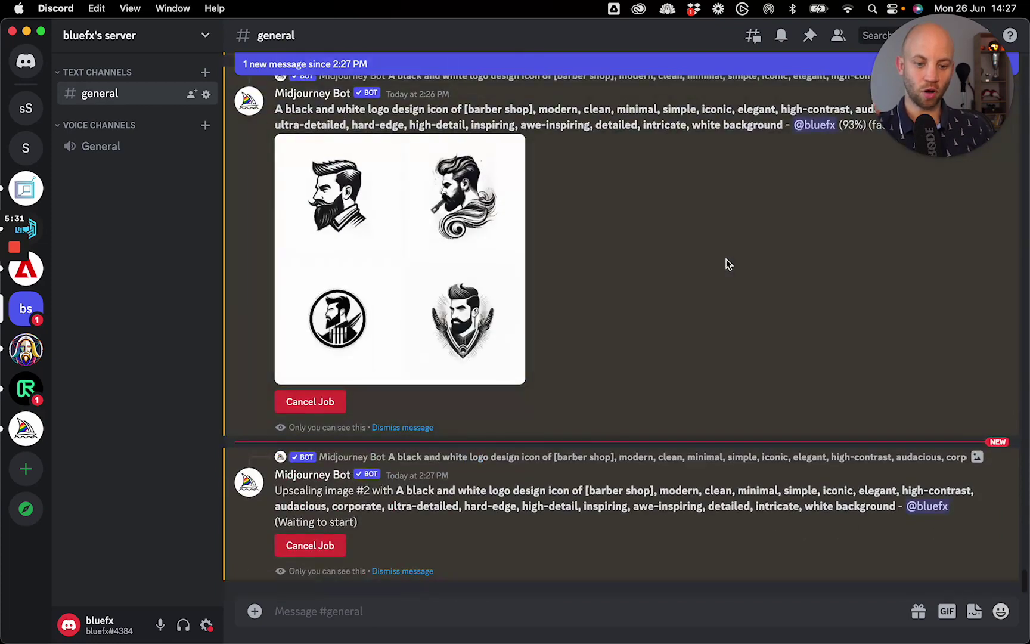
pyautogui.click(443, 333)
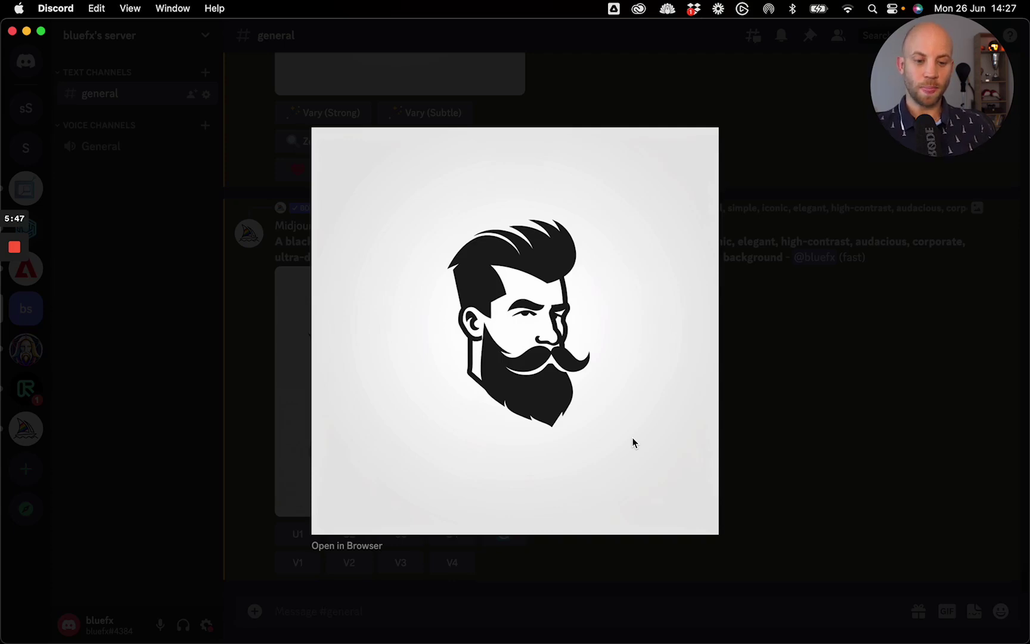
# - Close the upscale preview, scroll to the rerolled barber logo grid, and focus the message box
pyautogui.click(772, 384)
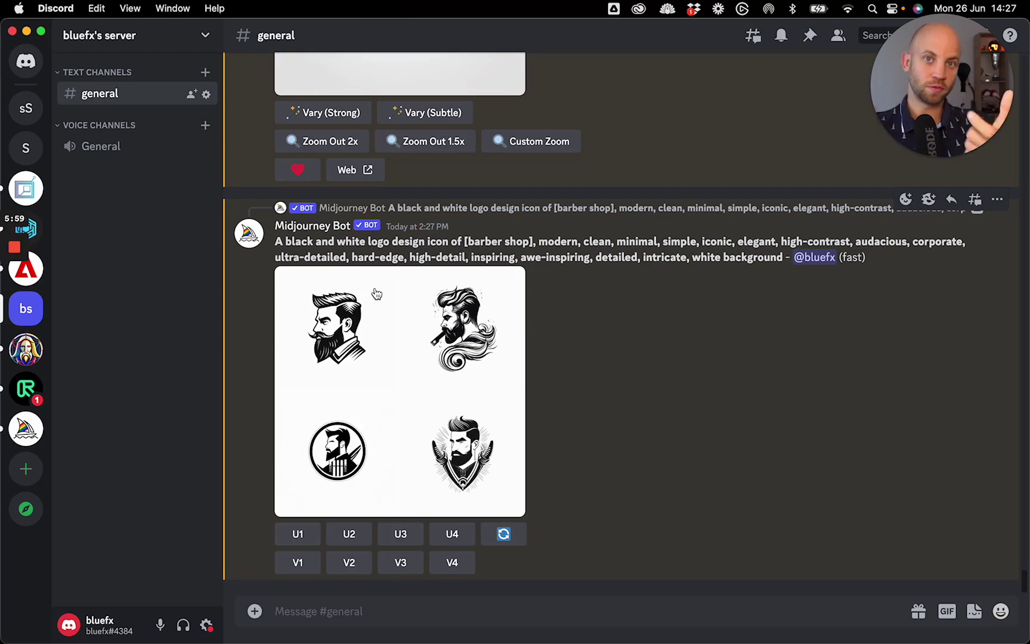
pyautogui.scroll(4, 537, 307)
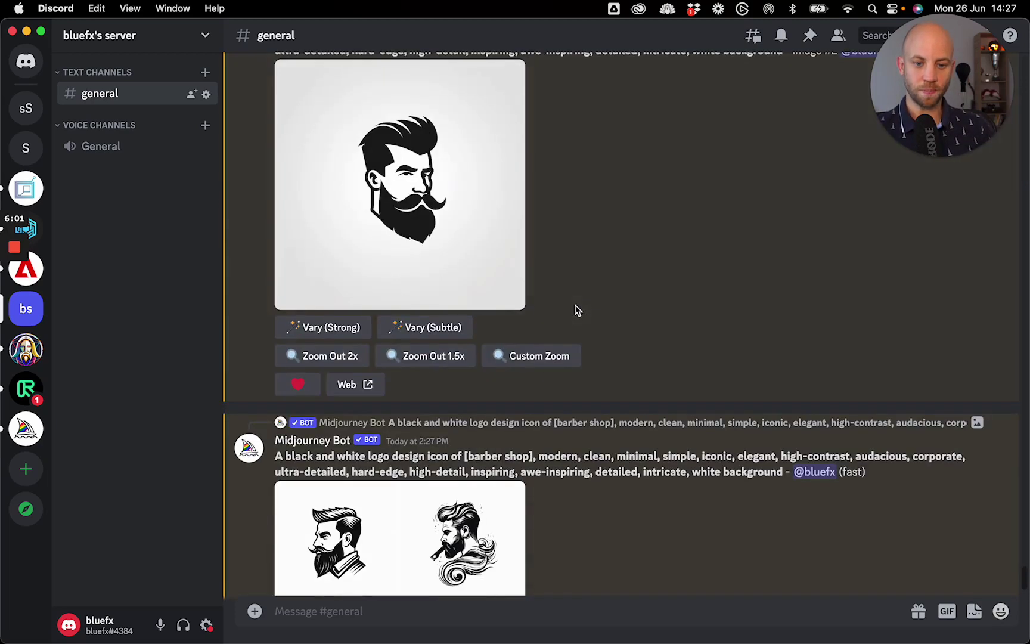
pyautogui.scroll(-4, 577, 310)
pyautogui.scroll(9, 577, 310)
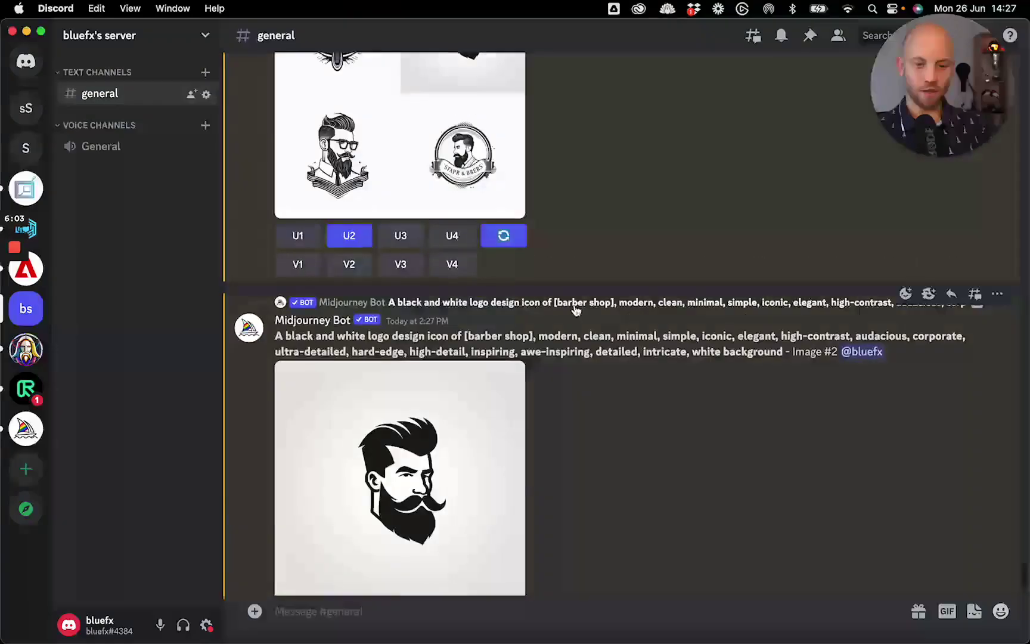
pyautogui.scroll(-4, 577, 310)
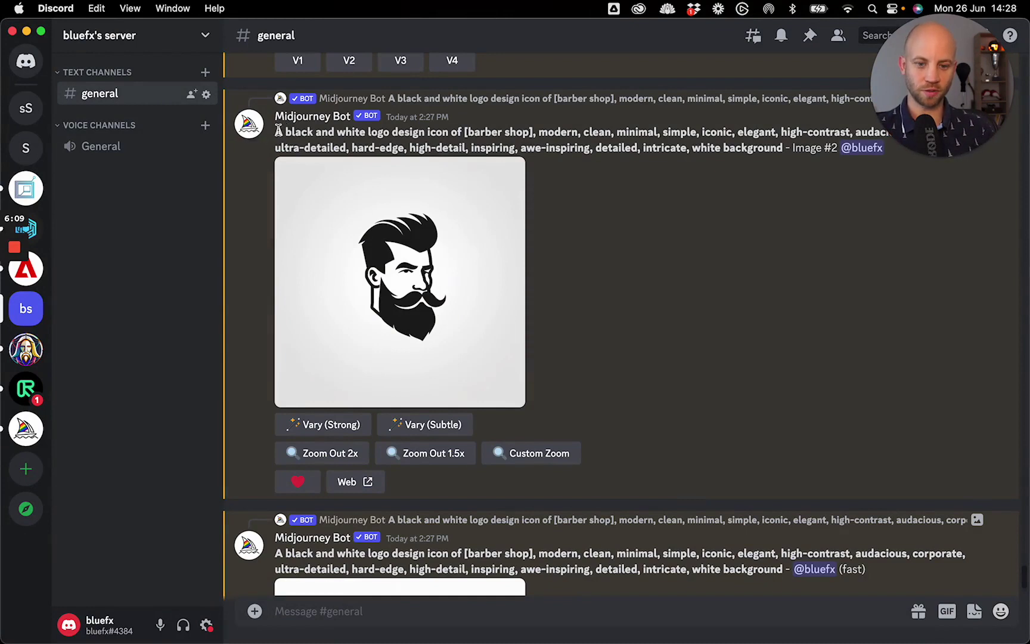
pyautogui.click(312, 616)
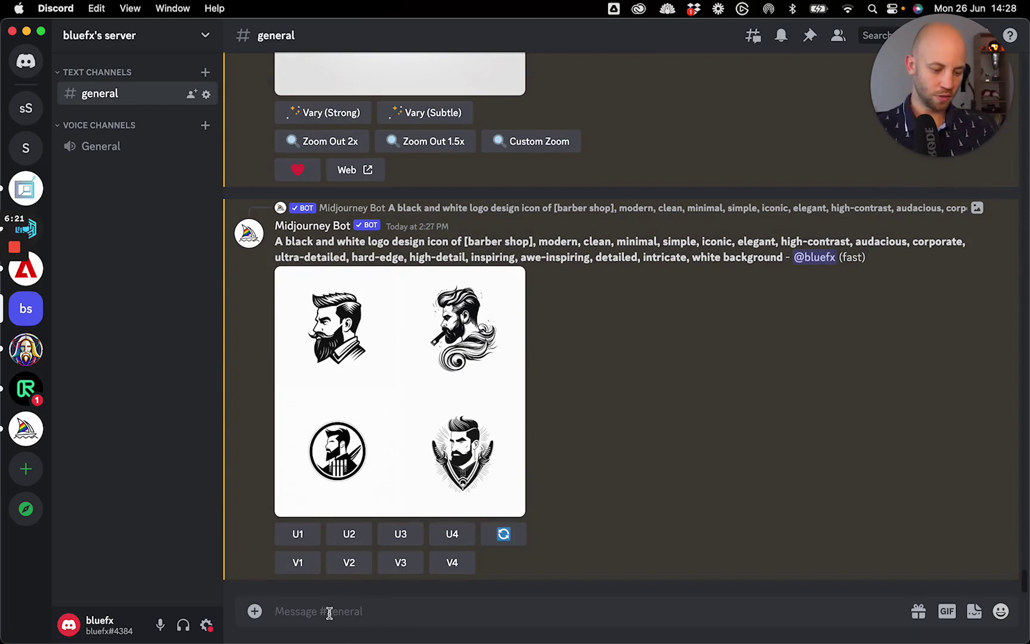
# - Start a slash command, keeping the current microphone when the audio device notice appears
pyautogui.write('/')
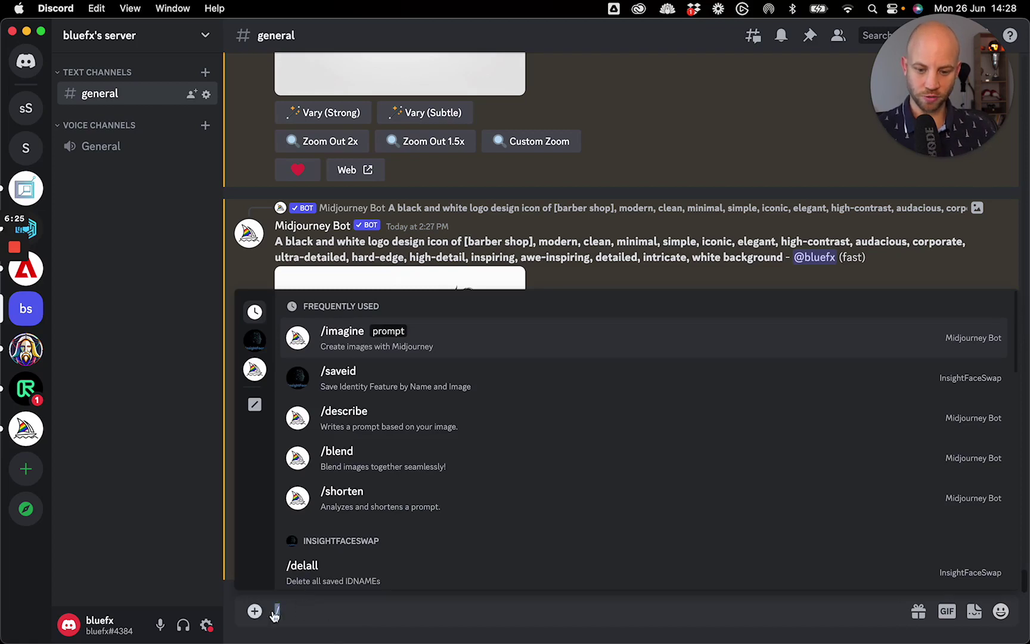
pyautogui.moveTo(284, 610); pyautogui.dragTo(276, 614)
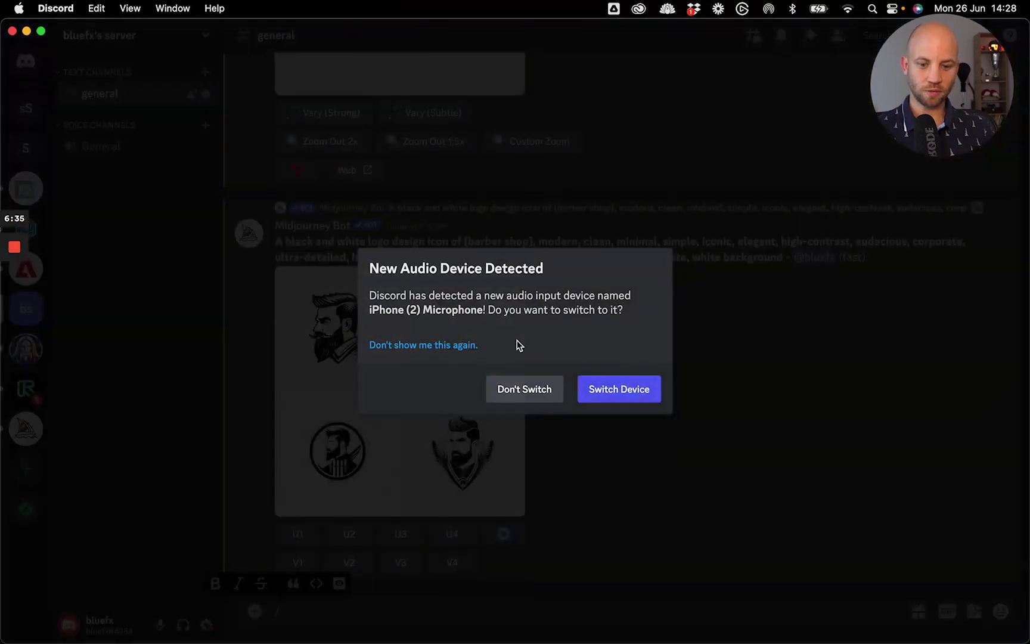
pyautogui.click(516, 390)
pyautogui.click(338, 609)
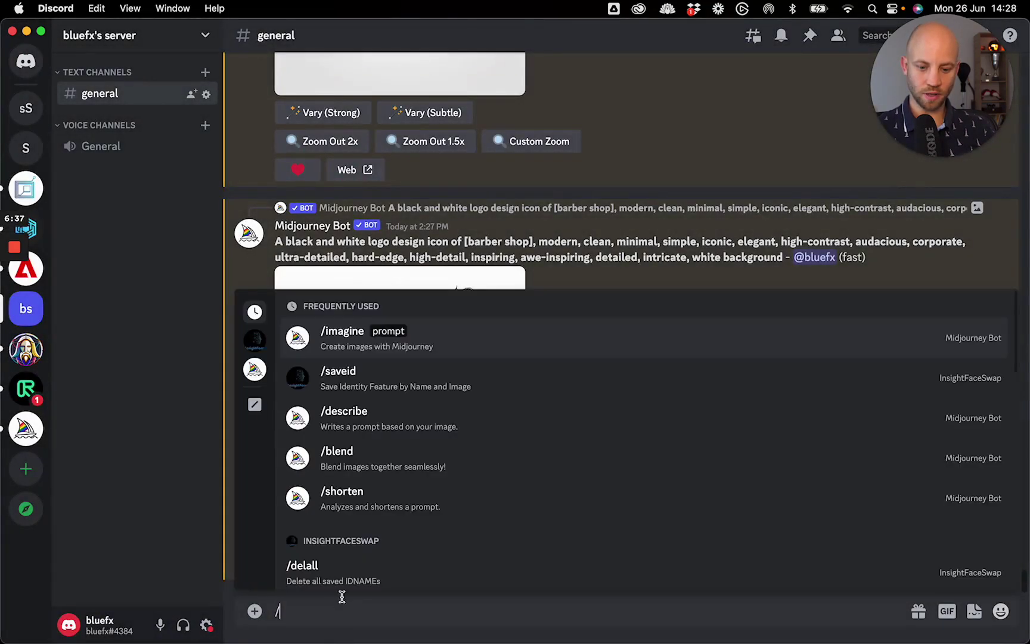
# - Submit /imagine with the pasted logo prompt, replacing 'coffee shop' with 'house' in the brackets
pyautogui.click(352, 343)
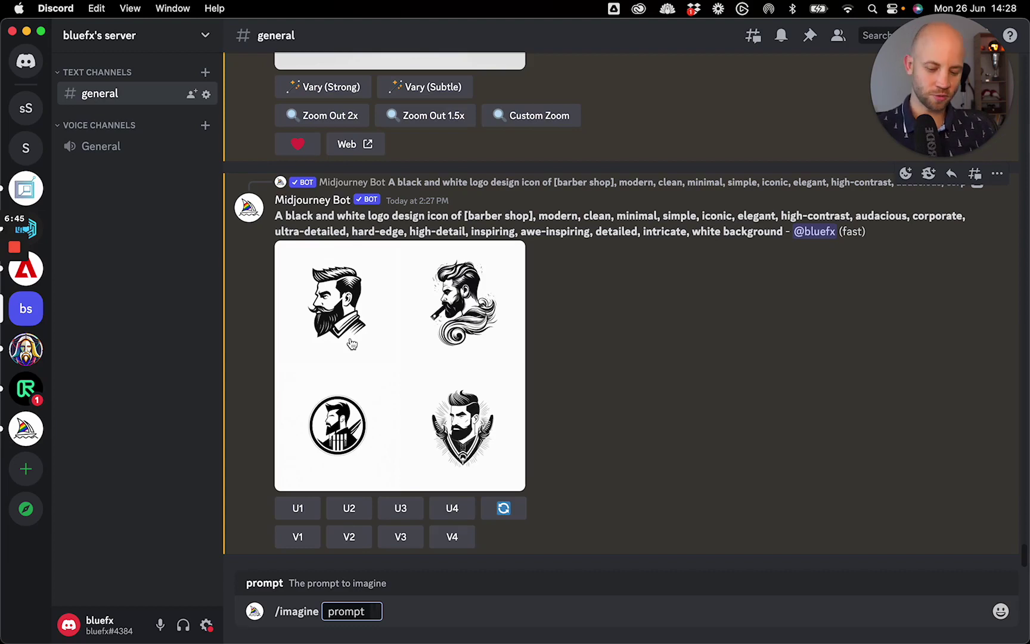
pyautogui.write('A black and white logo design icon of [coffee shop], modern, clean, minimal, simple, iconic, elegant, high-contrast, audacious, corporate, ultra-detailed, hard-edge, high-detail, inspiring, awe-inspiring, detailed, intricate, white background')
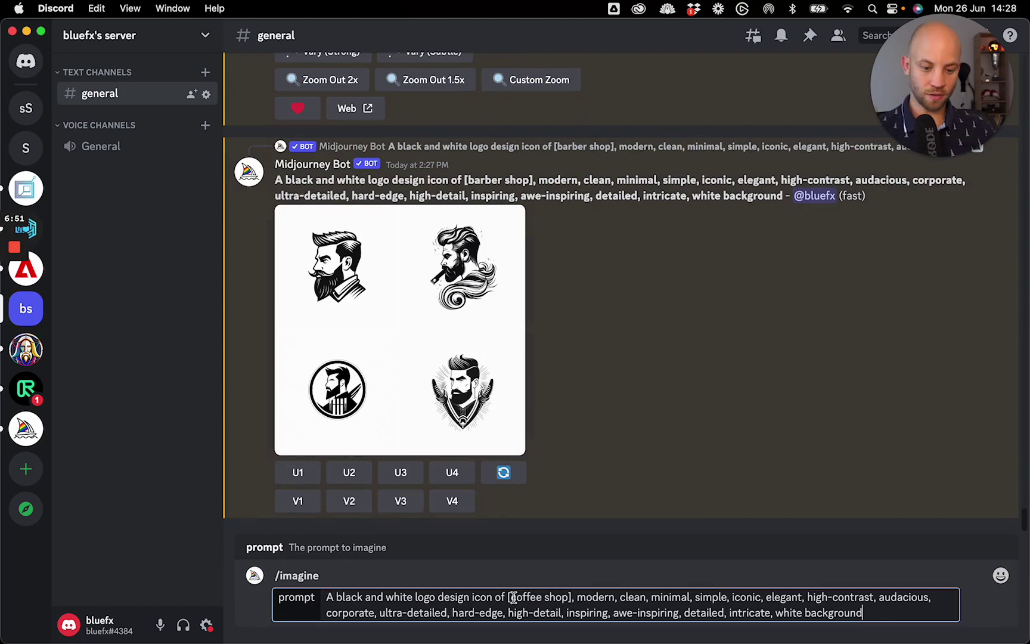
pyautogui.moveTo(510, 597); pyautogui.dragTo(561, 598)
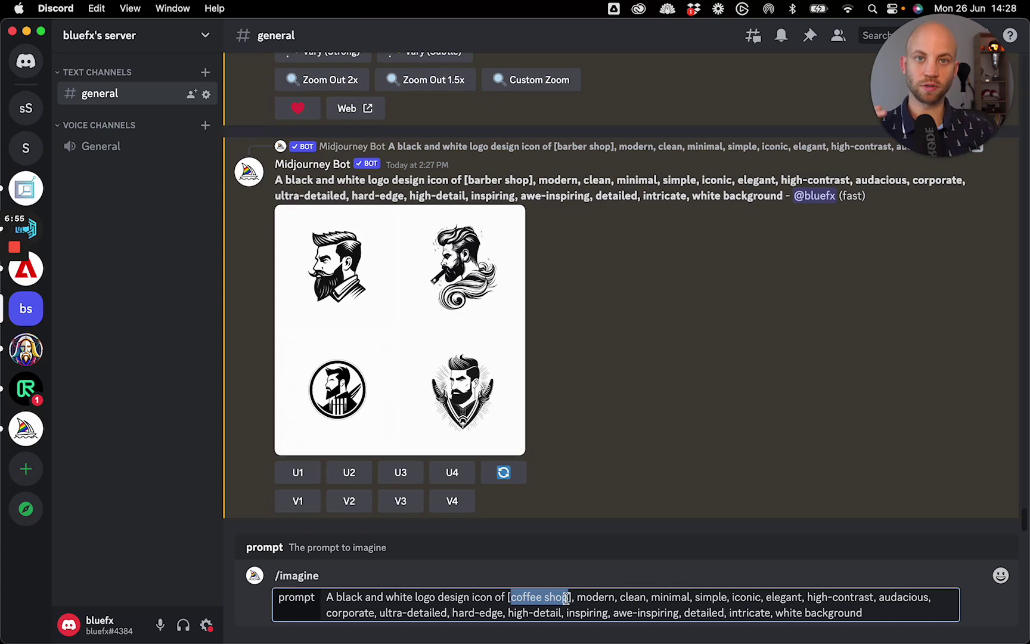
pyautogui.press('BackSpace')
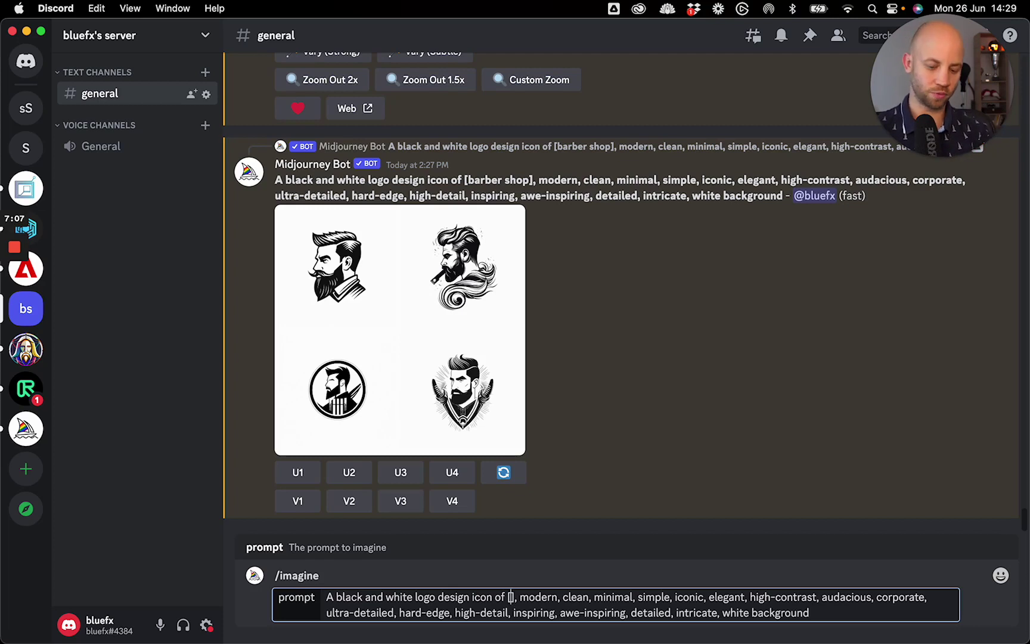
pyautogui.write('house')
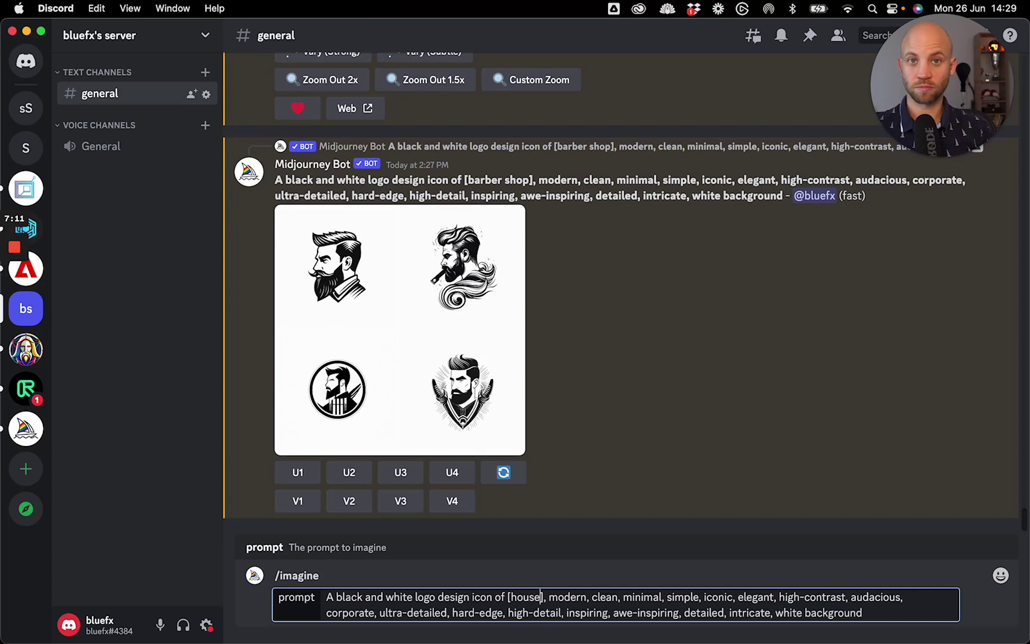
pyautogui.press('Return')
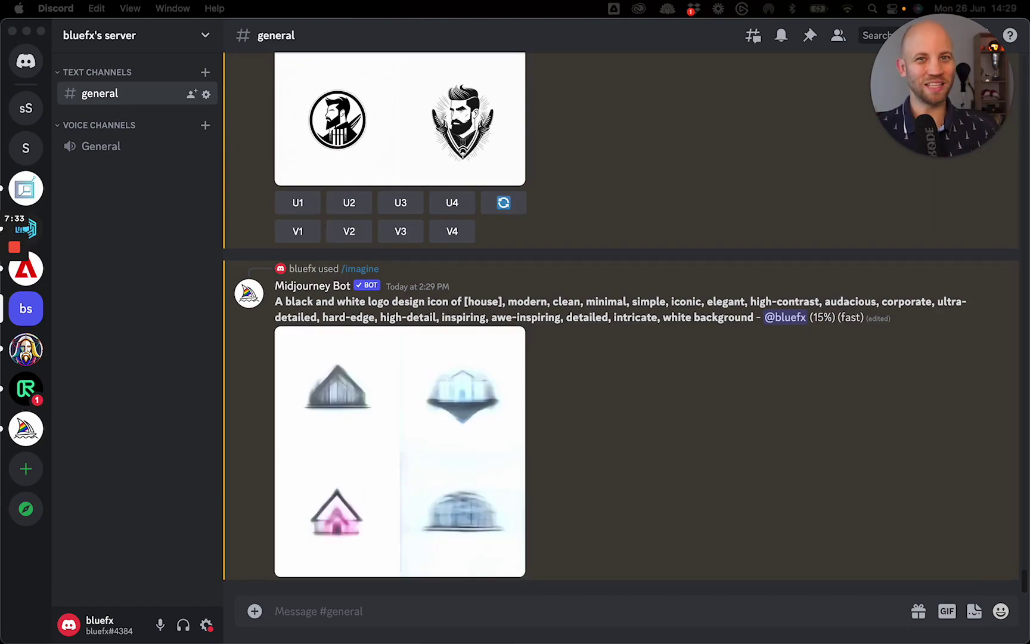
# - Upscale U4, the modern two-storey house, and open the enlarged image in the browser
pyautogui.click(432, 363)
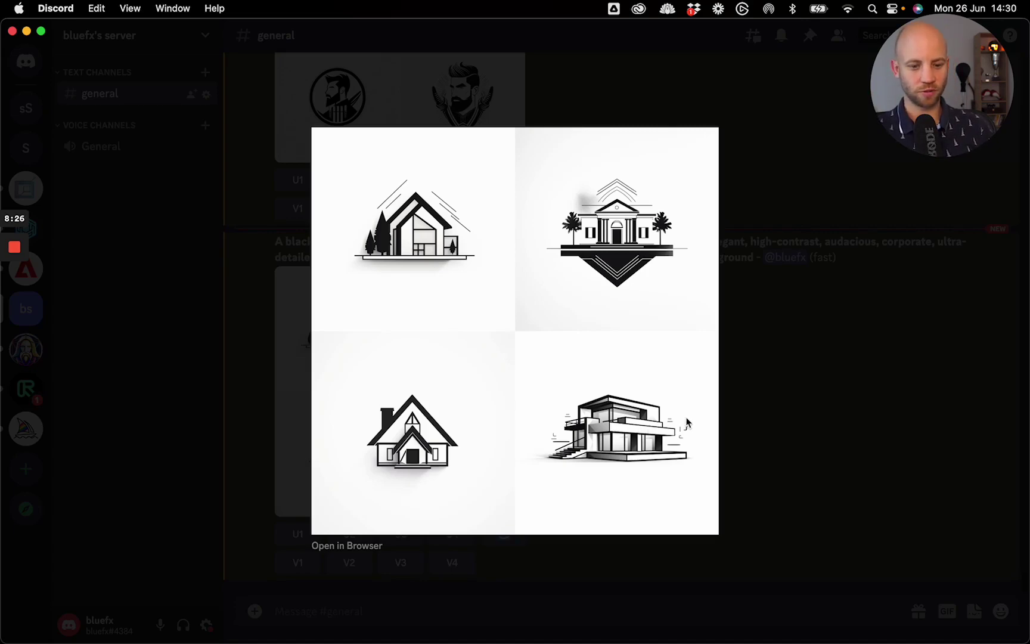
pyautogui.click(788, 411)
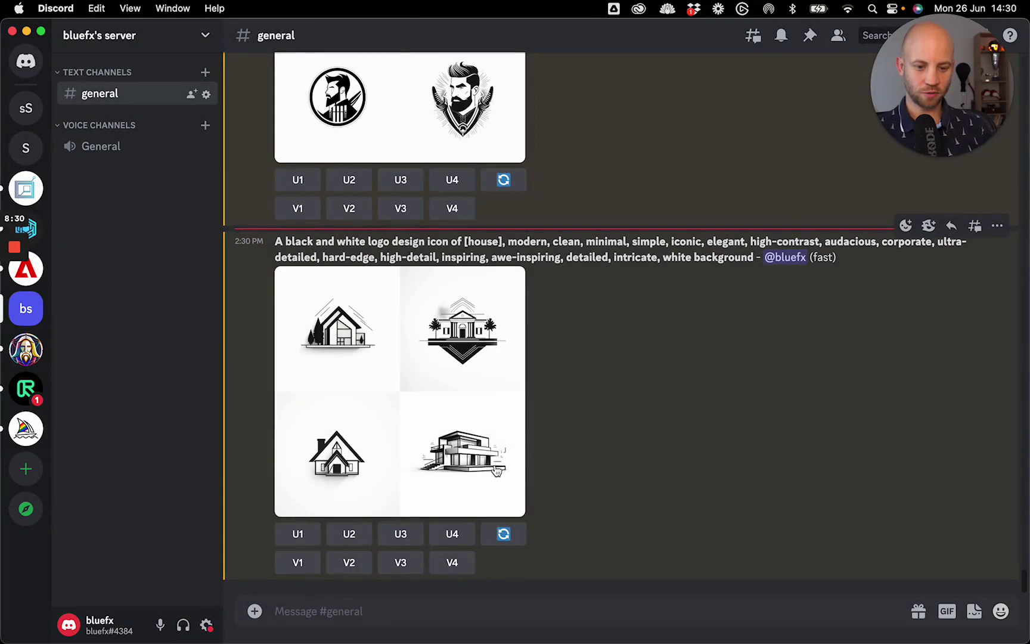
pyautogui.click(451, 539)
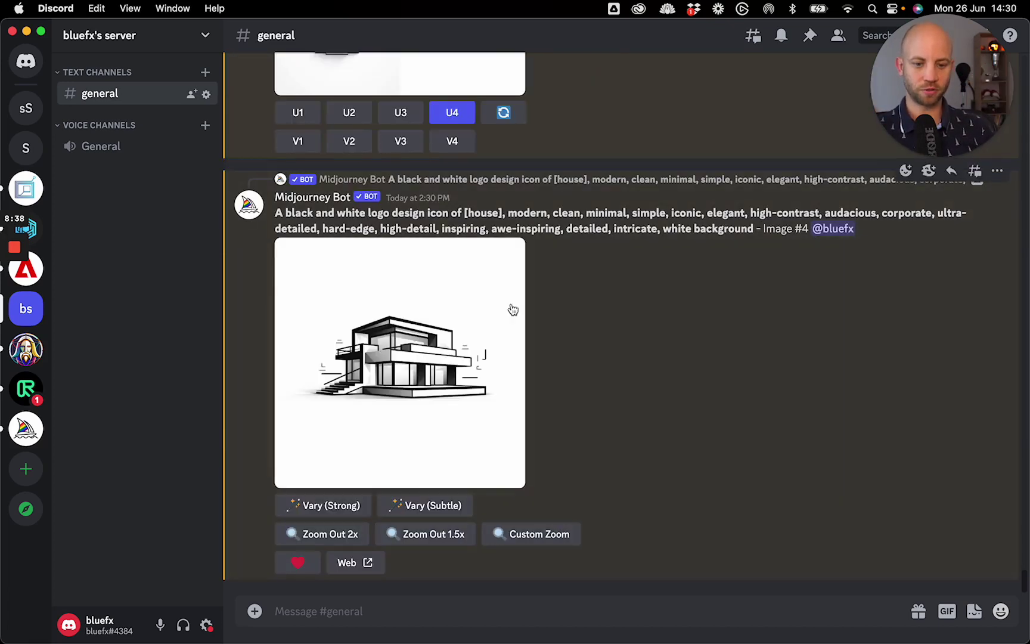
pyautogui.click(383, 347)
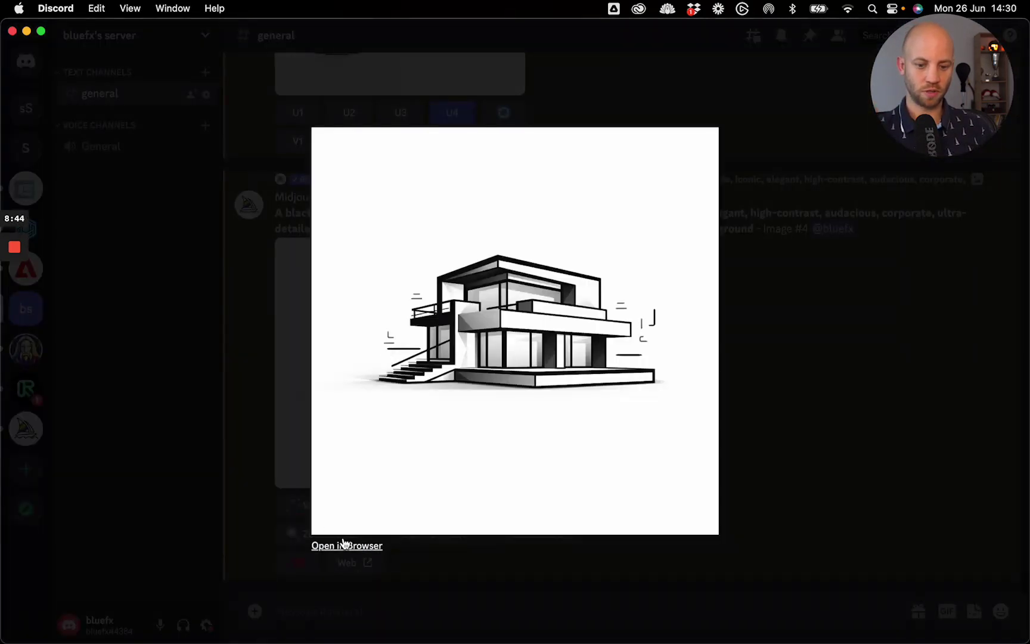
pyautogui.click(347, 546)
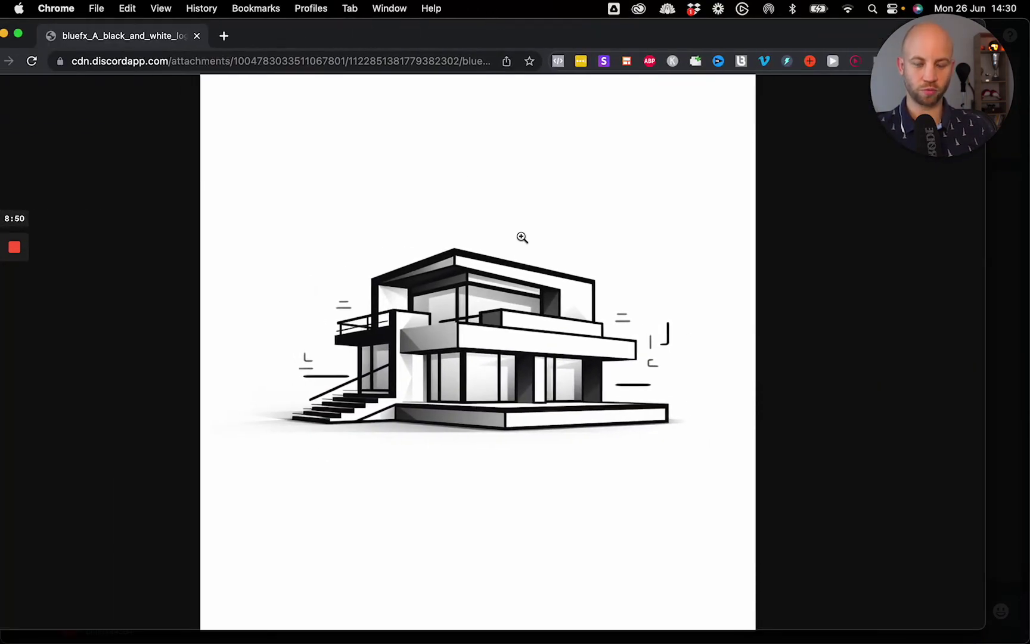
# - Save the full-size house image from Chrome into the Logos folder
pyautogui.click(469, 270)
pyautogui.rightClick(422, 221)
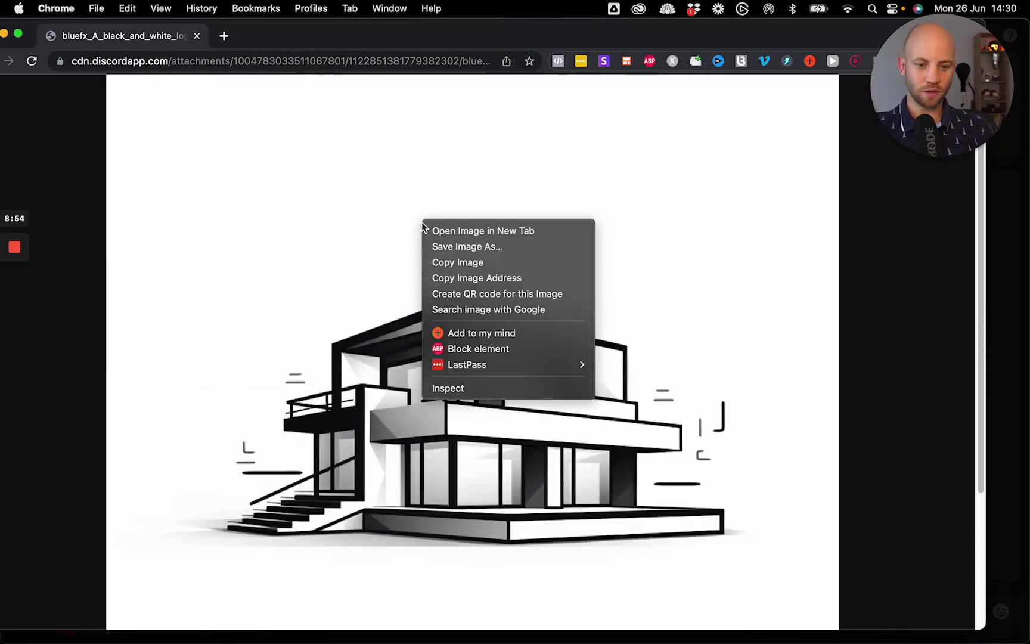
pyautogui.click(456, 247)
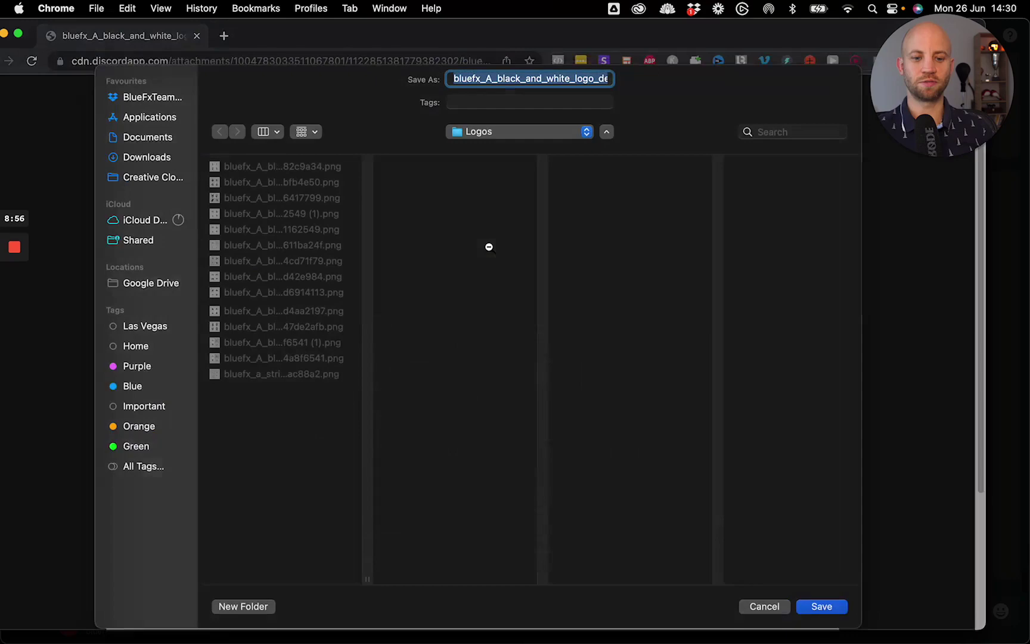
pyautogui.click(823, 615)
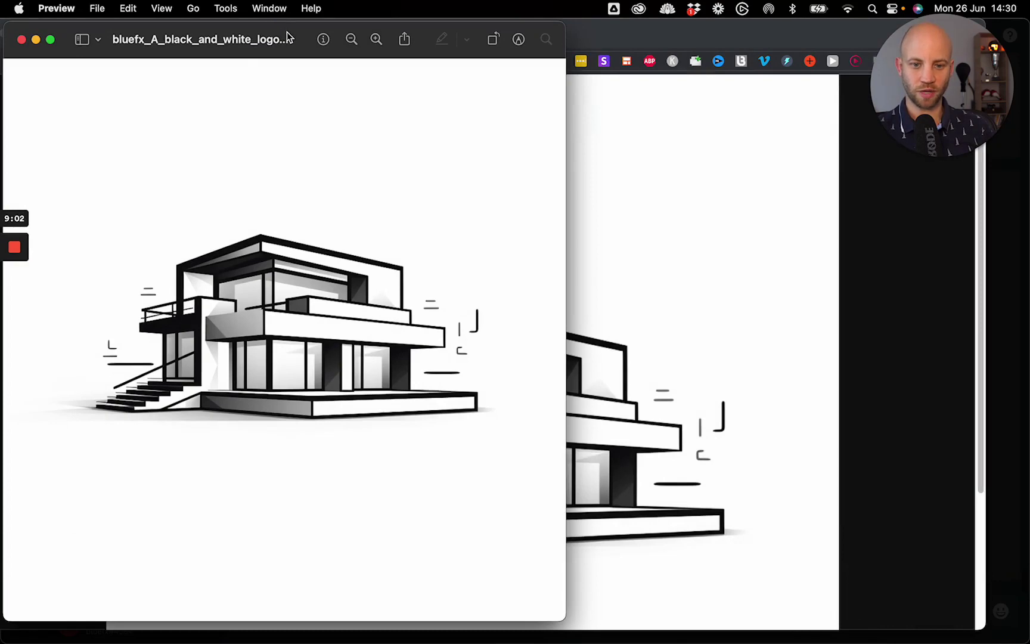
# - Close the saved image preview and hide Chrome to get back to Discord
pyautogui.moveTo(287, 32); pyautogui.dragTo(526, 41)
pyautogui.press('super+w')
pyautogui.hotkey('ctrl', 'Up')
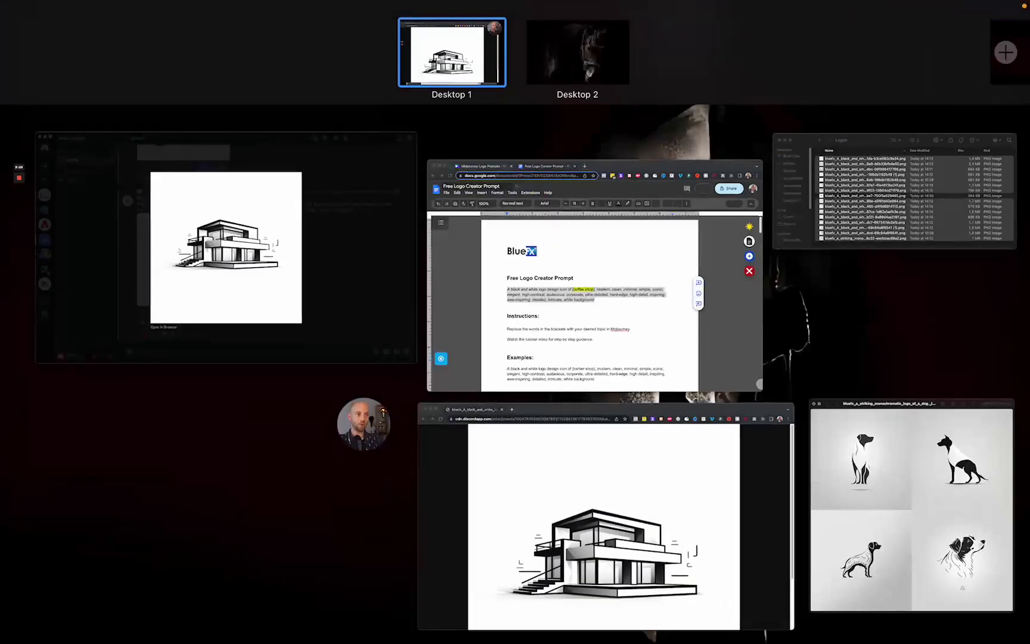
pyautogui.click(596, 519)
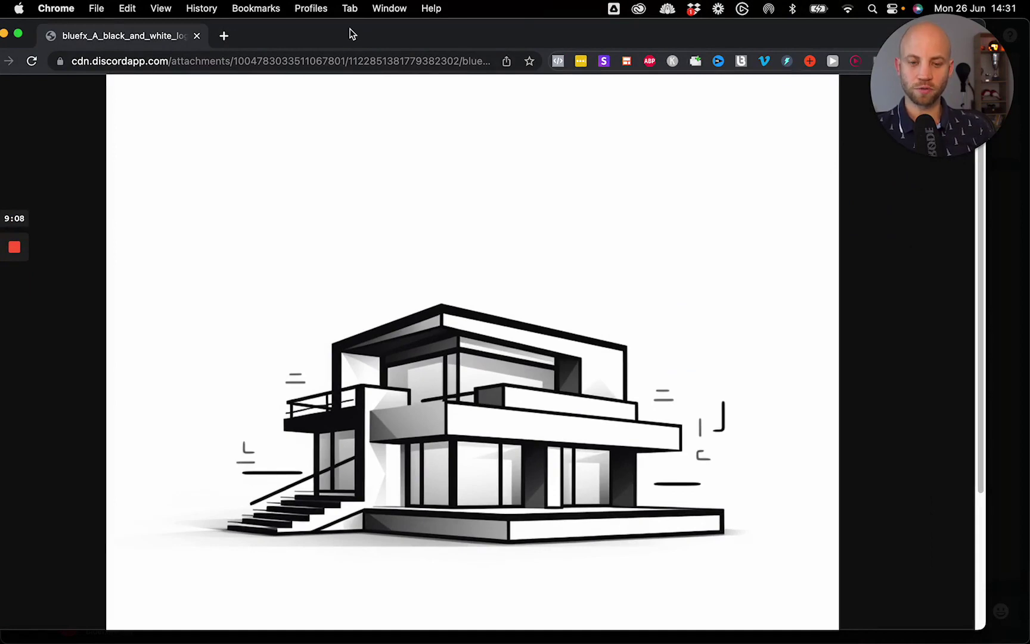
pyautogui.moveTo(352, 34); pyautogui.dragTo(437, 36)
pyautogui.press('super+q')
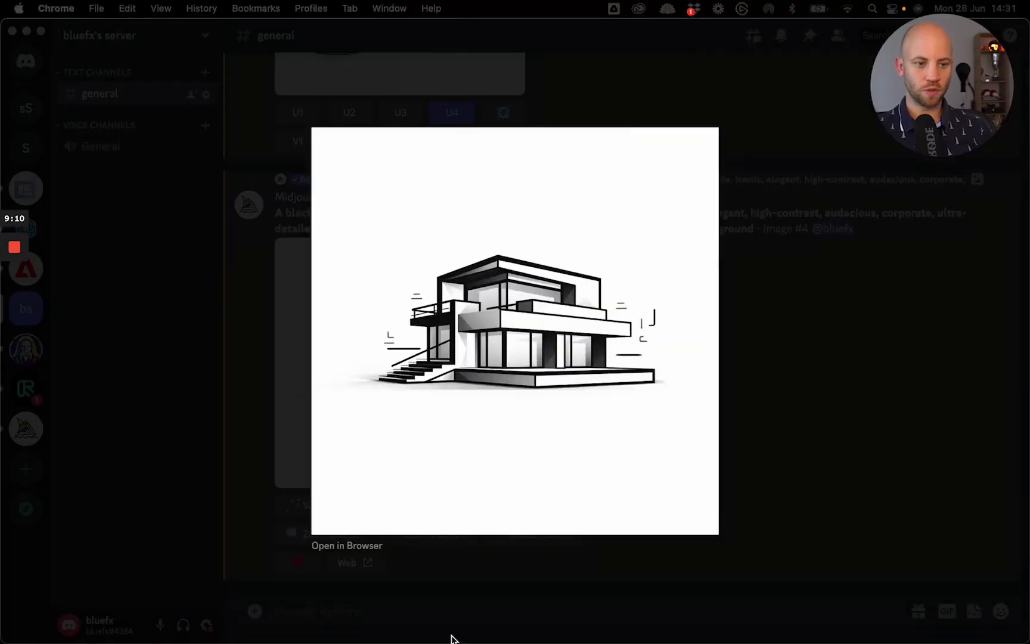
# - Close the image viewer and switch to the Midjourney Logo Prompts Canva tab
pyautogui.click(770, 403)
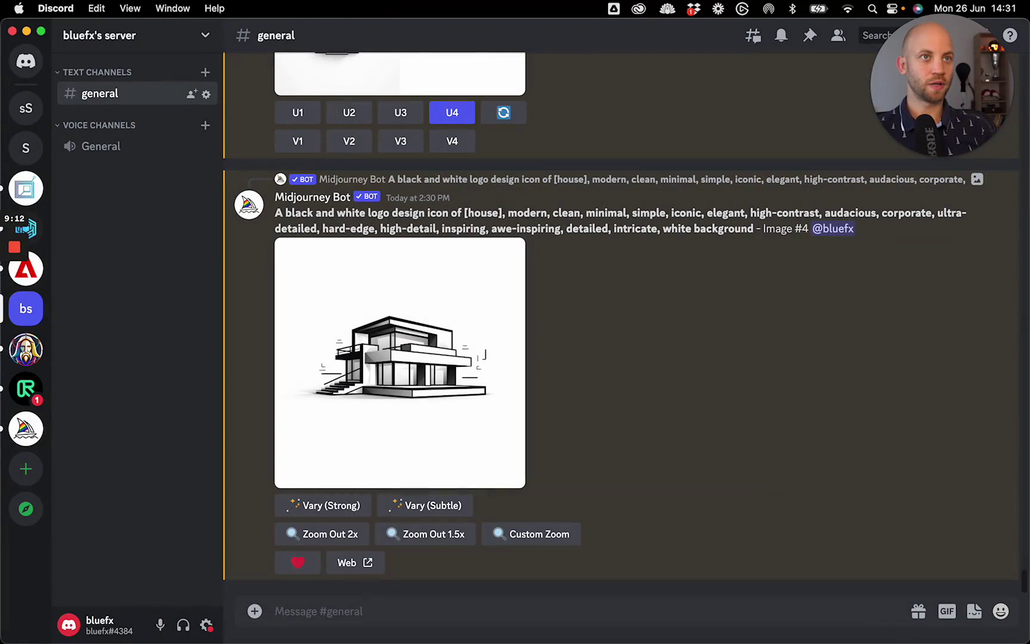
pyautogui.moveTo(602, 626)
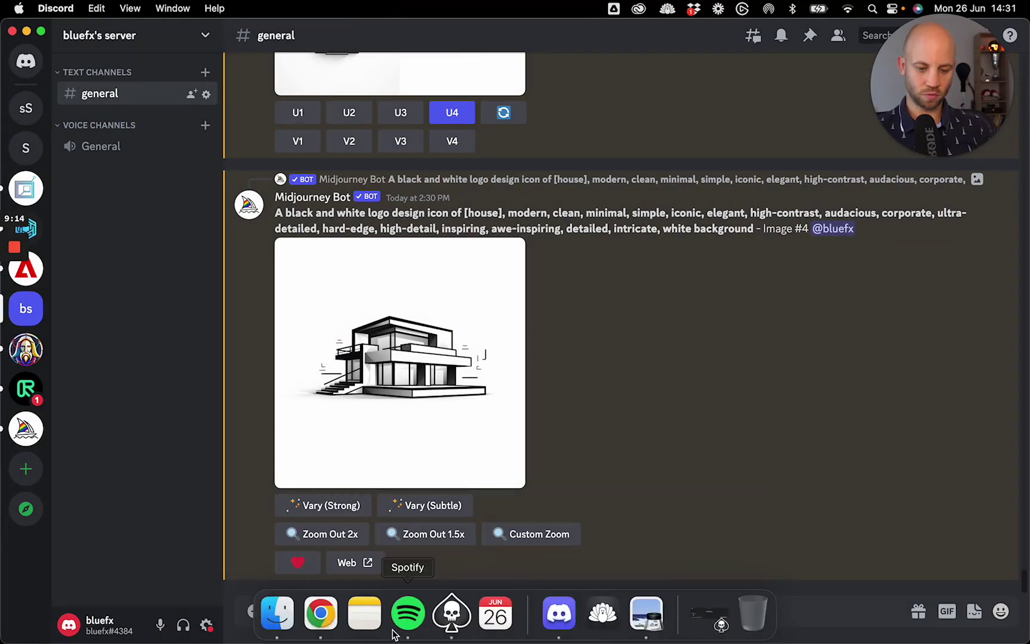
pyautogui.click(327, 623)
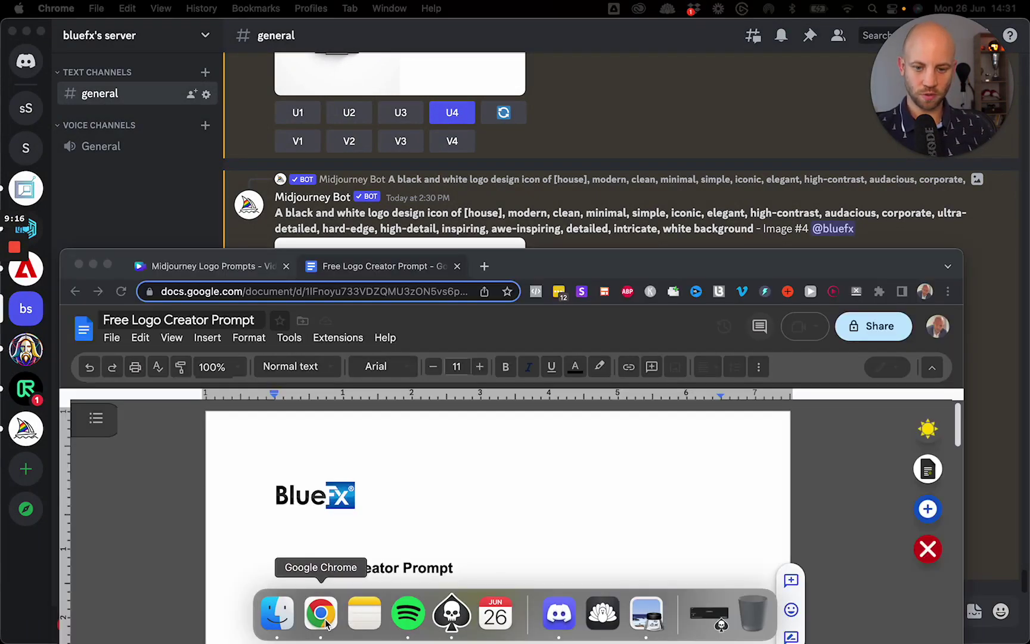
pyautogui.click(328, 620)
pyautogui.click(191, 266)
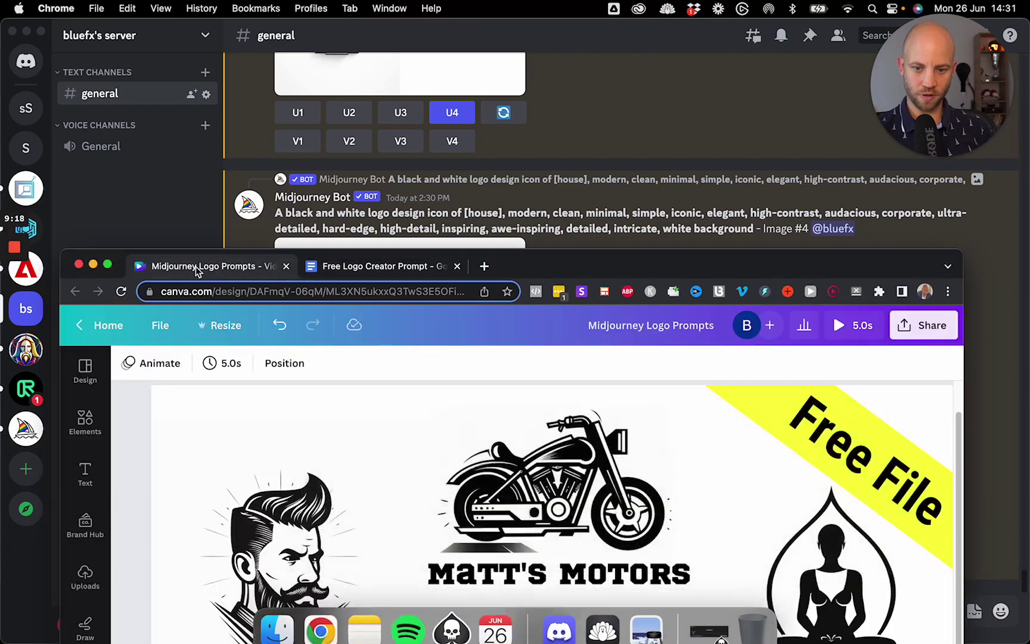
pyautogui.moveTo(581, 260); pyautogui.dragTo(695, 126)
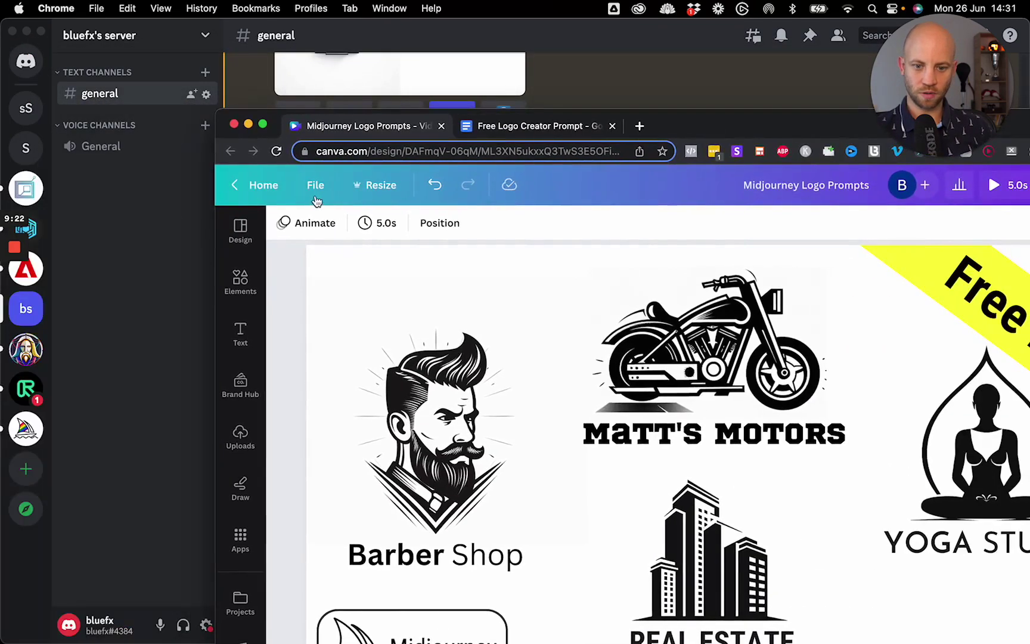
# - Create a new custom-size 1080 × 1080 px design from the File menu
pyautogui.click(316, 187)
pyautogui.click(375, 285)
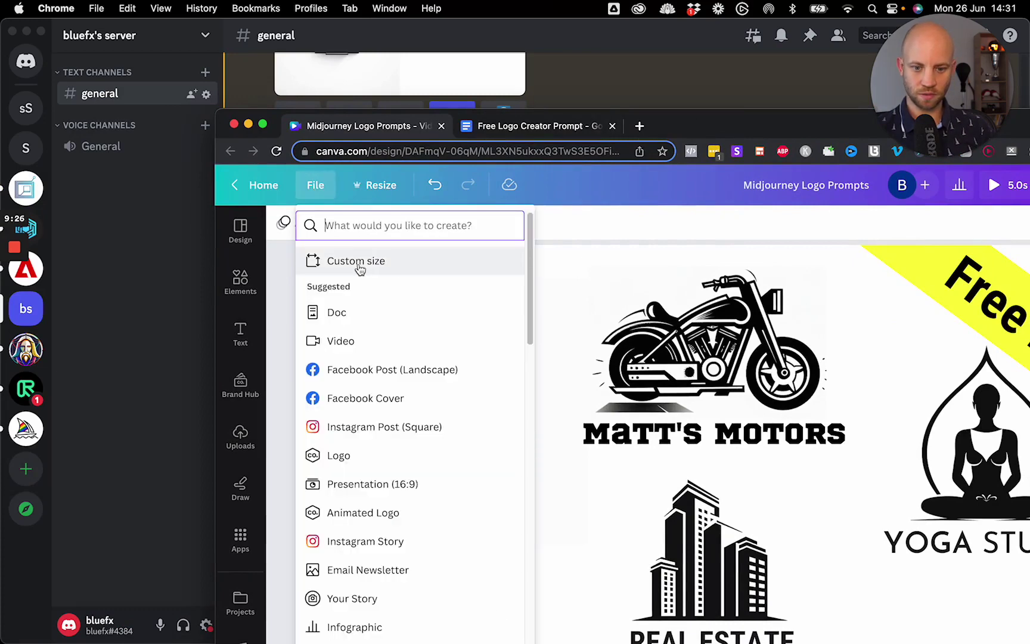
pyautogui.scroll(-1, 387, 406)
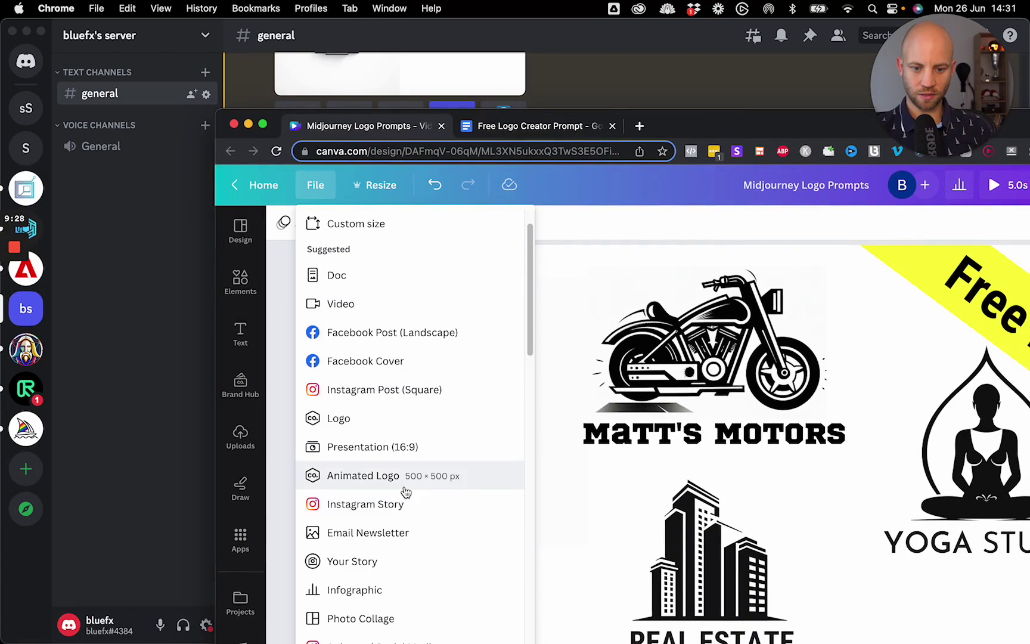
pyautogui.scroll(-5, 400, 495)
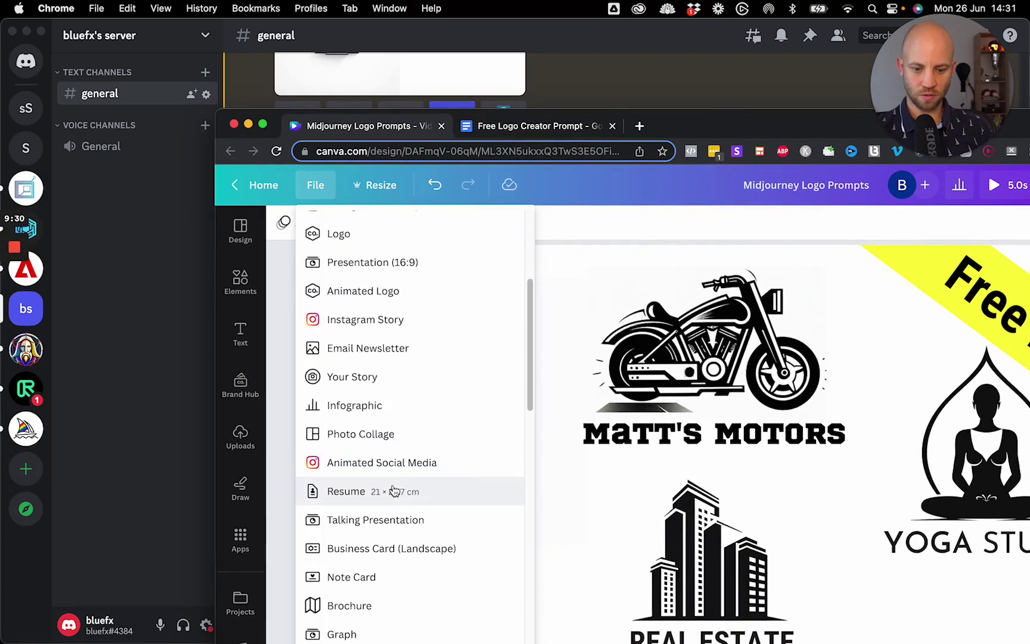
pyautogui.scroll(-10, 389, 507)
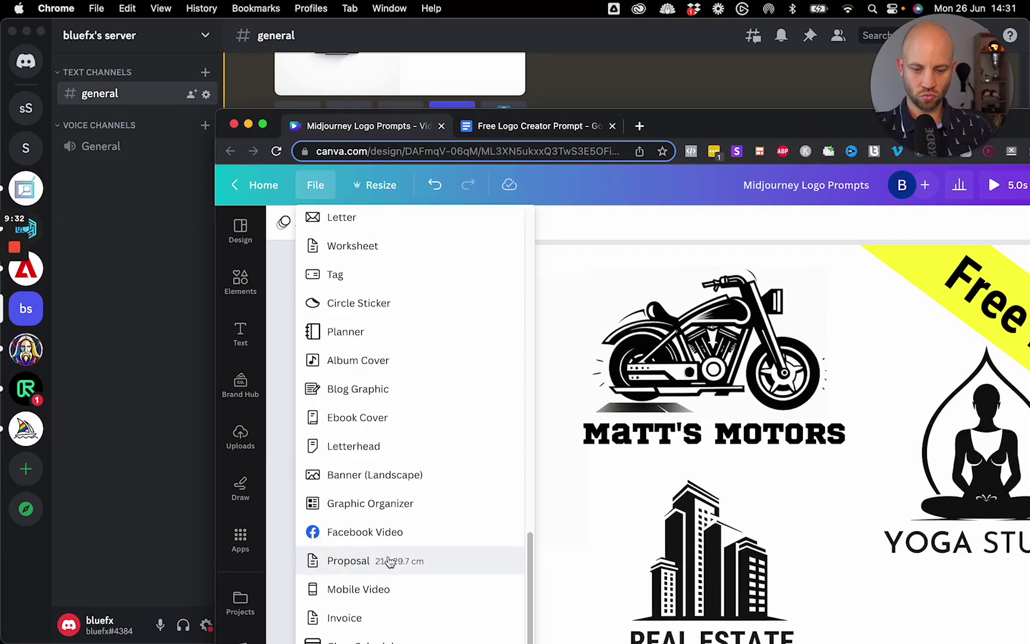
pyautogui.scroll(15, 375, 417)
pyautogui.click(347, 262)
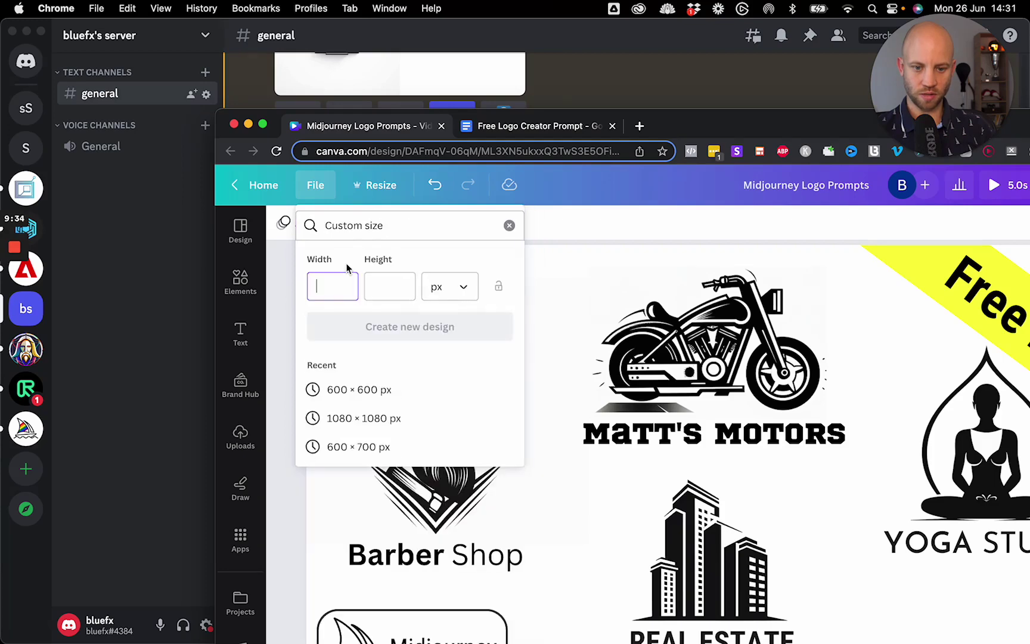
pyautogui.click(354, 418)
pyautogui.moveTo(847, 127); pyautogui.dragTo(680, 31)
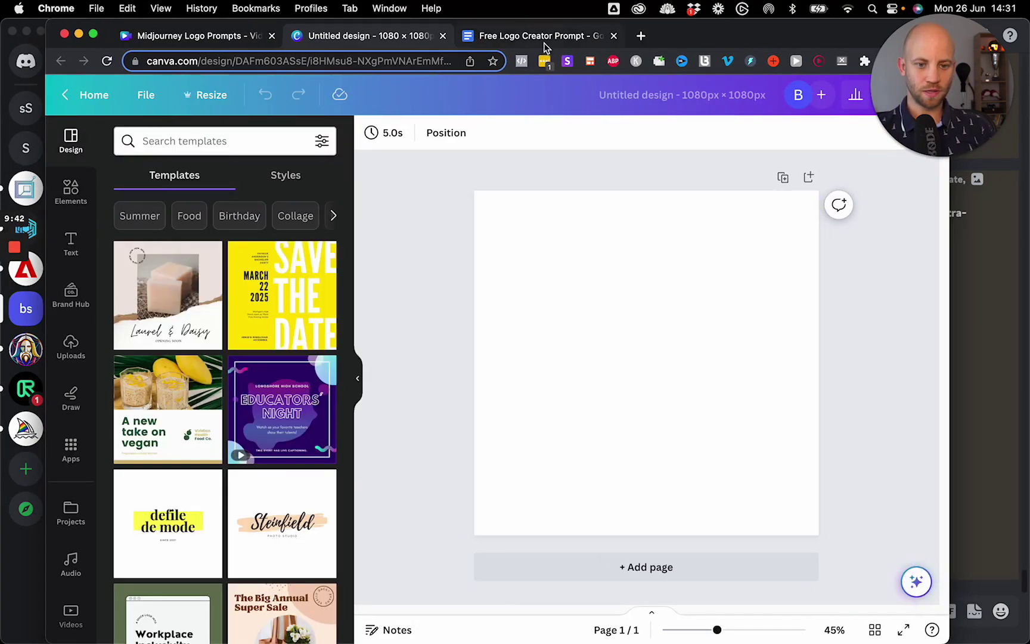
# - Copy the full-size Midjourney house image from Discord
pyautogui.click(974, 350)
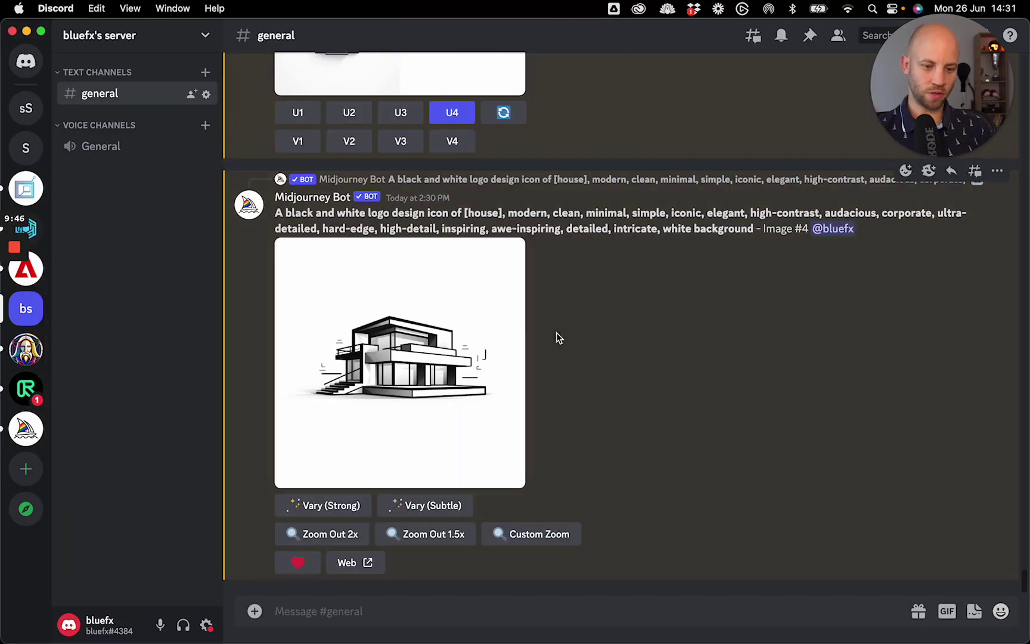
pyautogui.click(492, 304)
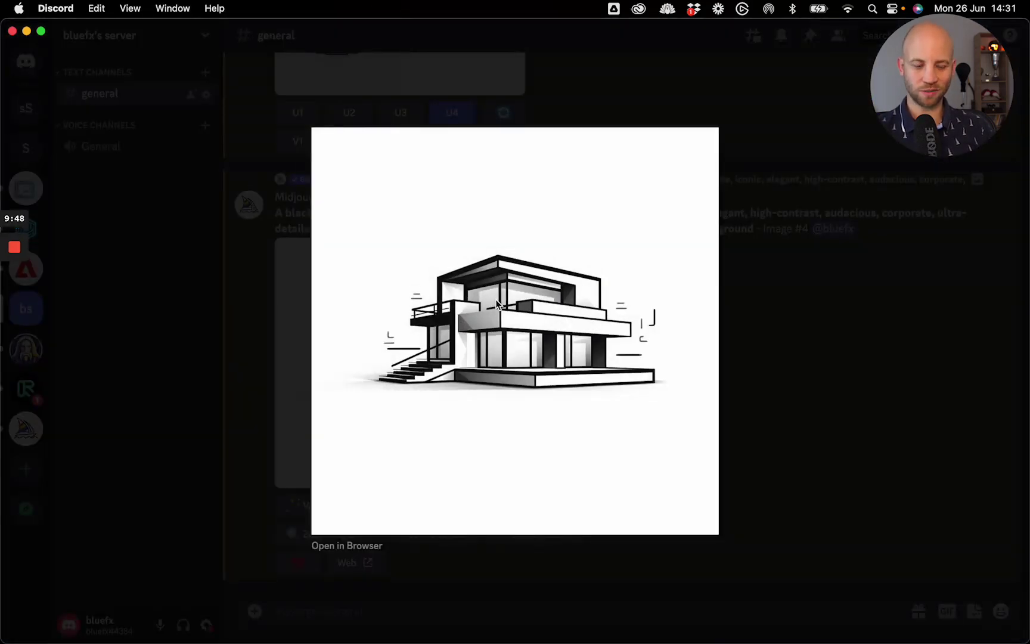
pyautogui.rightClick(434, 420)
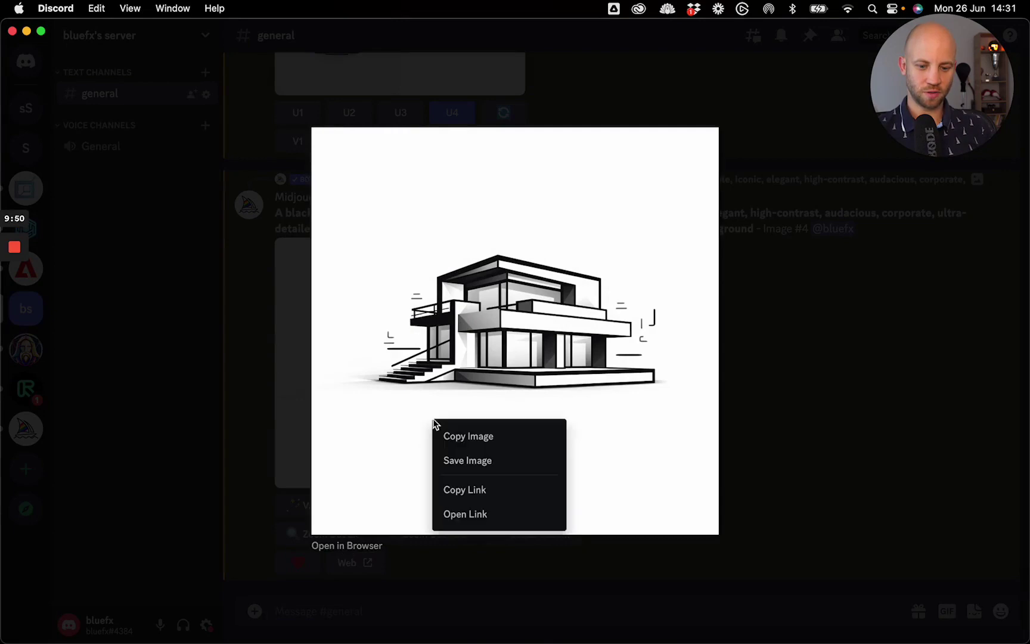
pyautogui.click(453, 440)
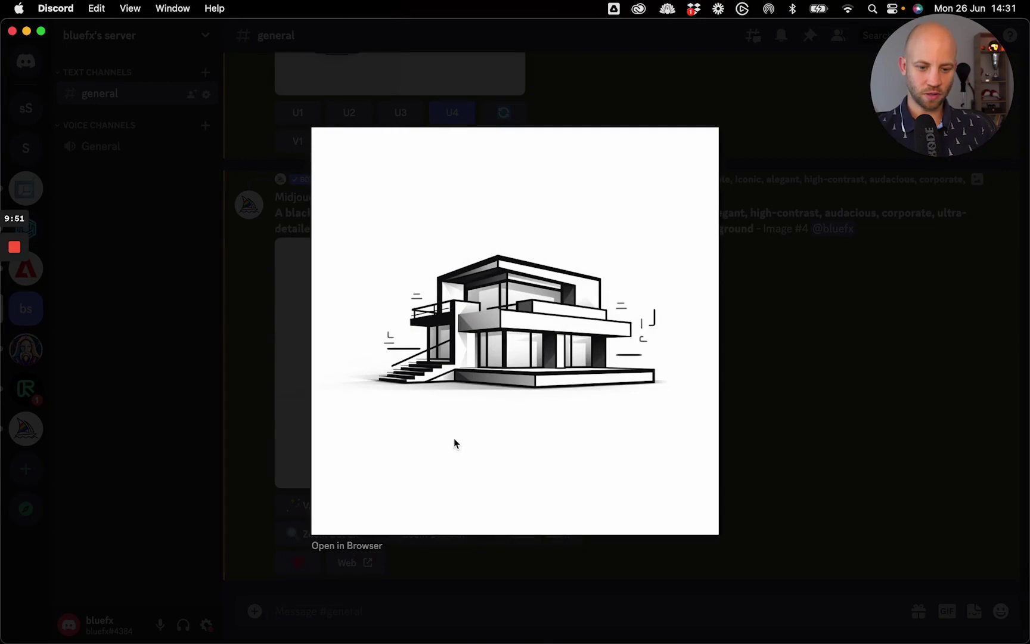
pyautogui.click(393, 27)
pyautogui.press('super+Tab')
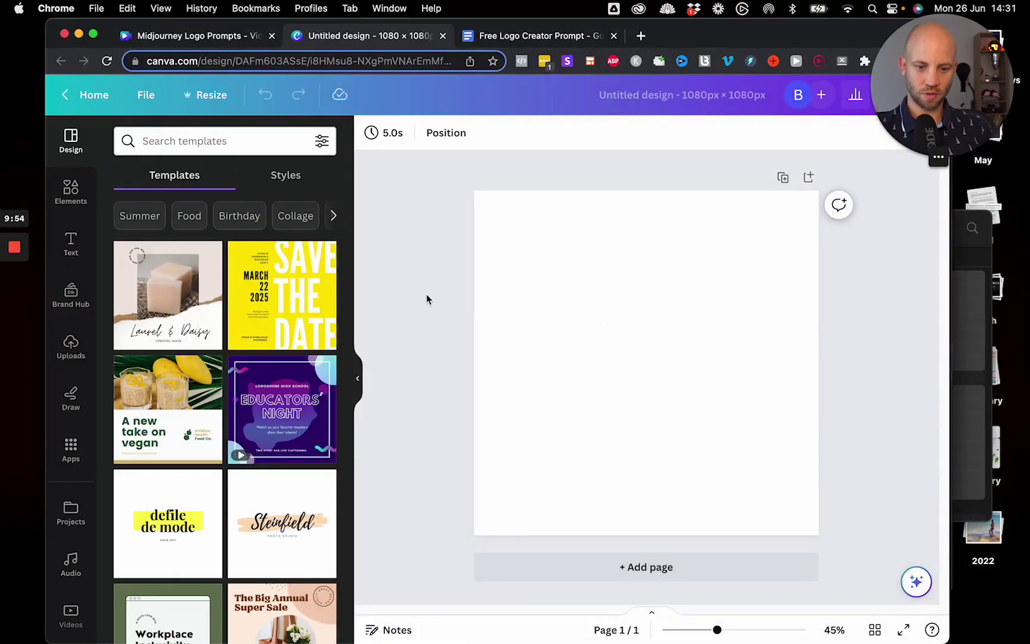
# - Paste the house image onto the Canva page and enlarge it to fill the page
pyautogui.rightClick(569, 283)
pyautogui.click(608, 330)
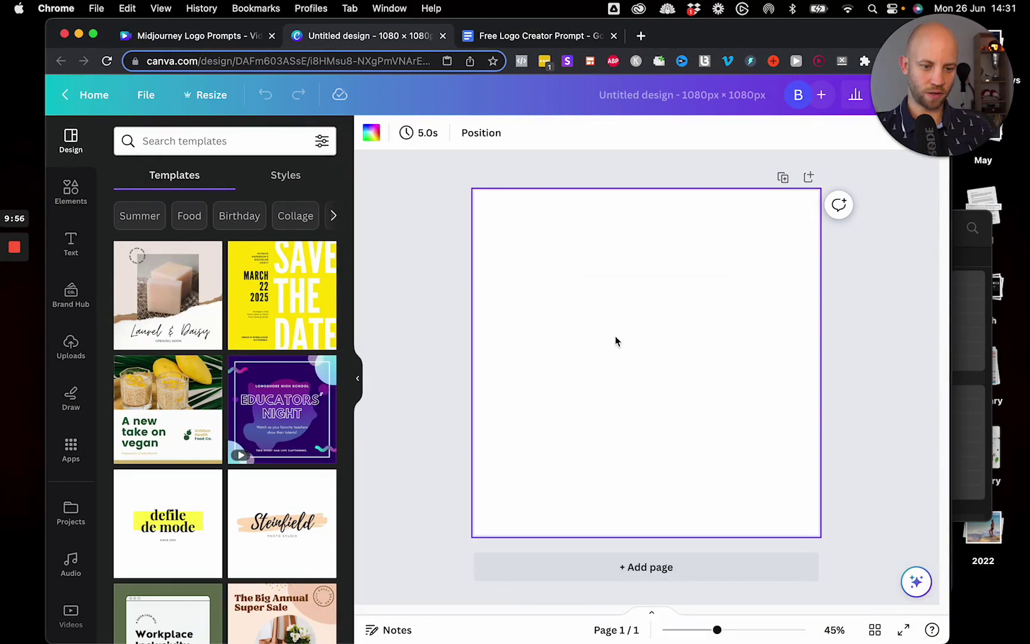
pyautogui.moveTo(533, 248); pyautogui.dragTo(472, 190)
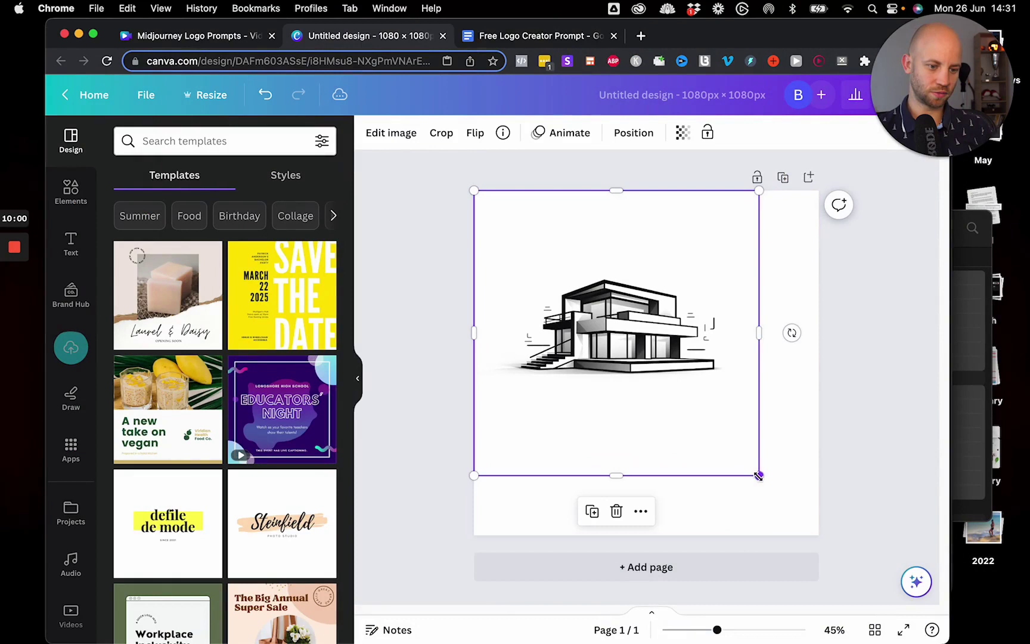
pyautogui.moveTo(759, 475); pyautogui.dragTo(805, 524)
pyautogui.moveTo(667, 465); pyautogui.dragTo(656, 421)
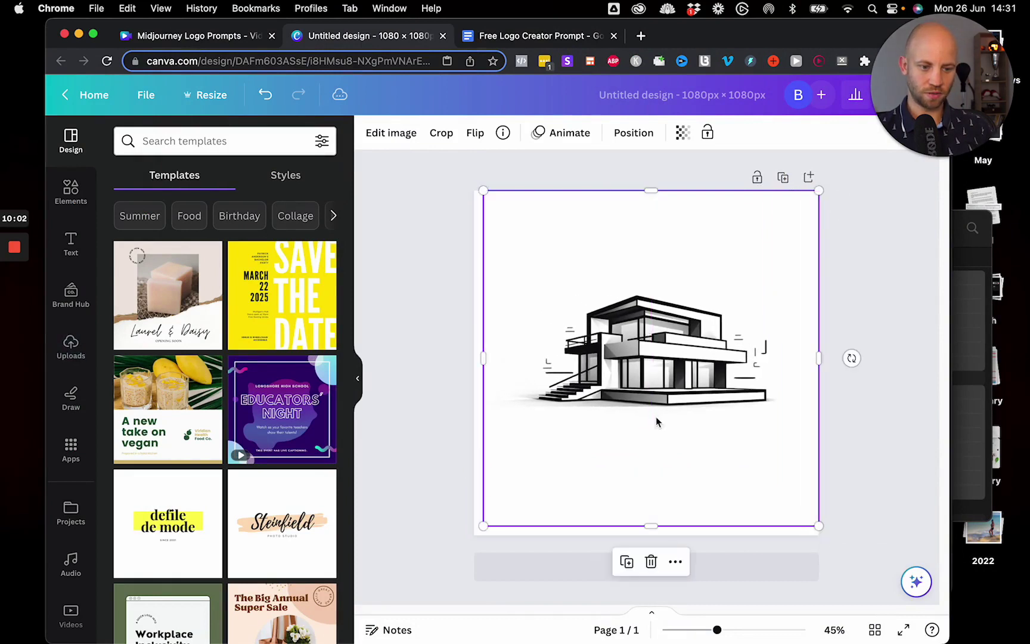
pyautogui.click(897, 275)
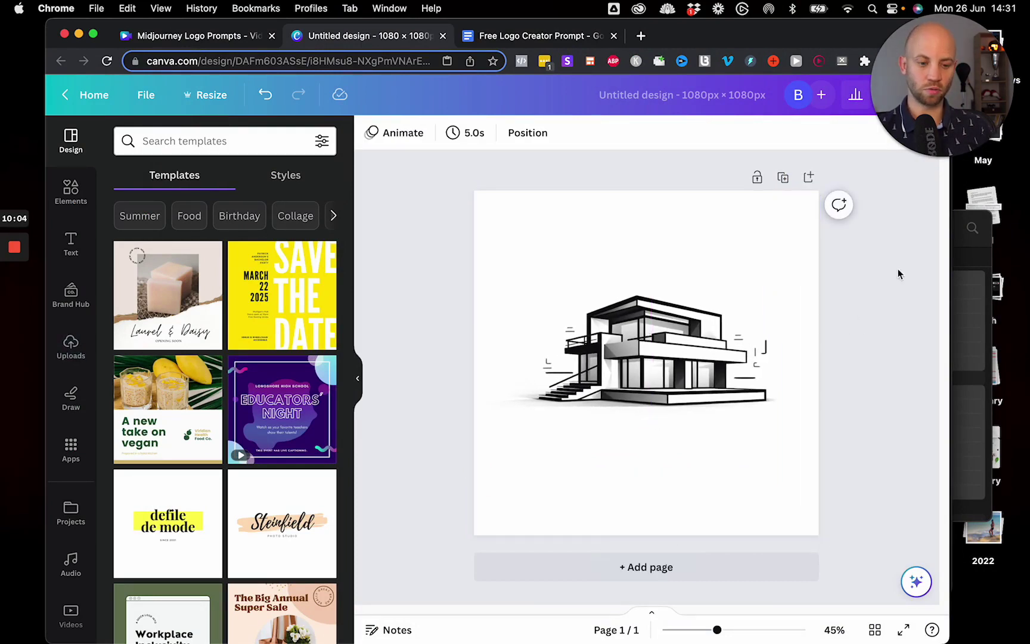
pyautogui.click(650, 224)
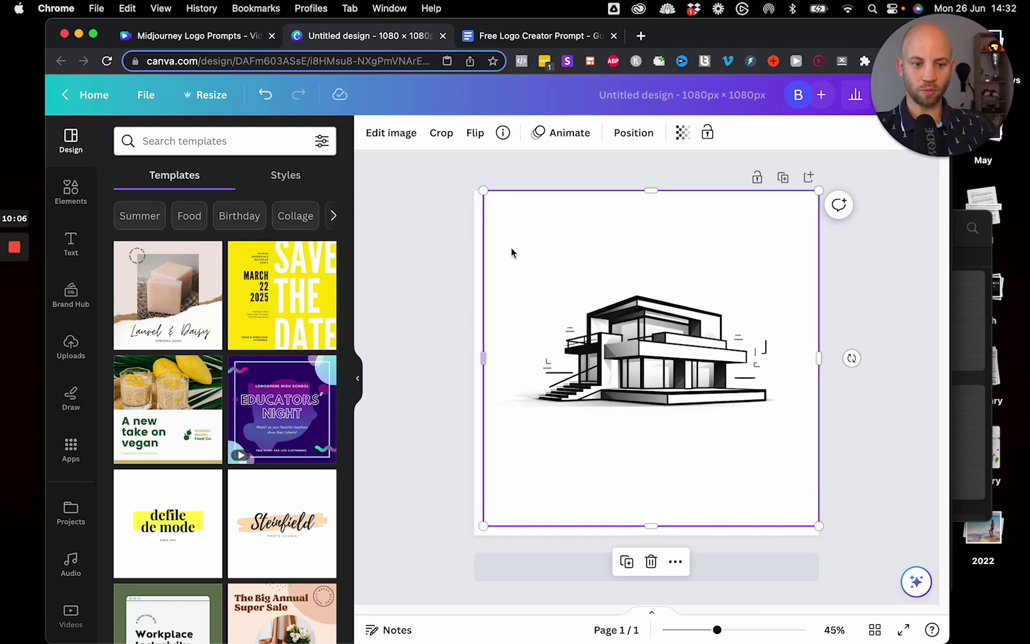
# - Remove the house's white background with BG Remover, crop it tightly, and shift it upward
pyautogui.click(389, 134)
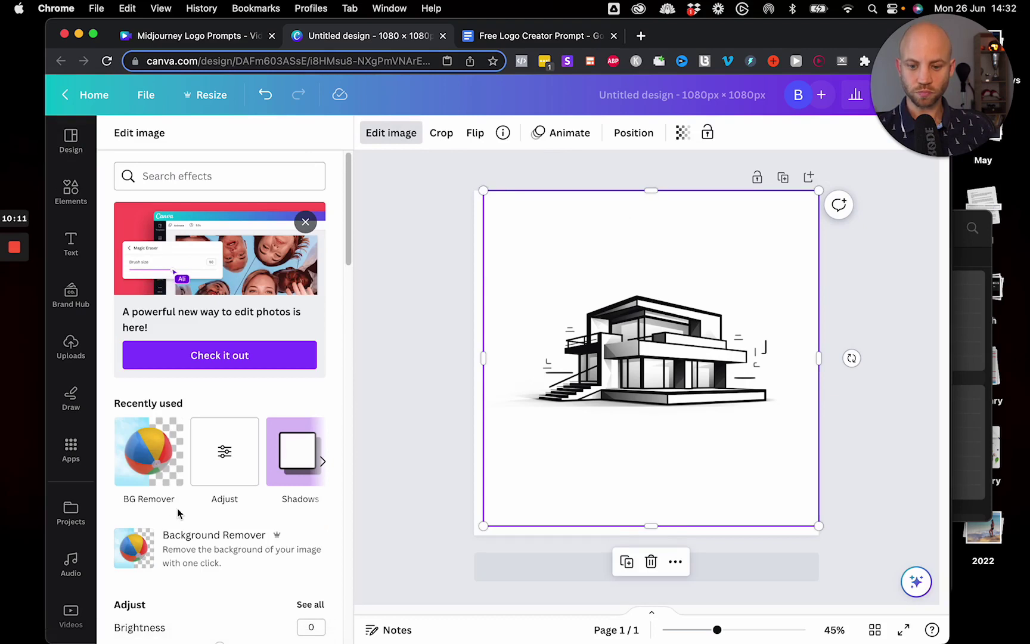
pyautogui.click(140, 462)
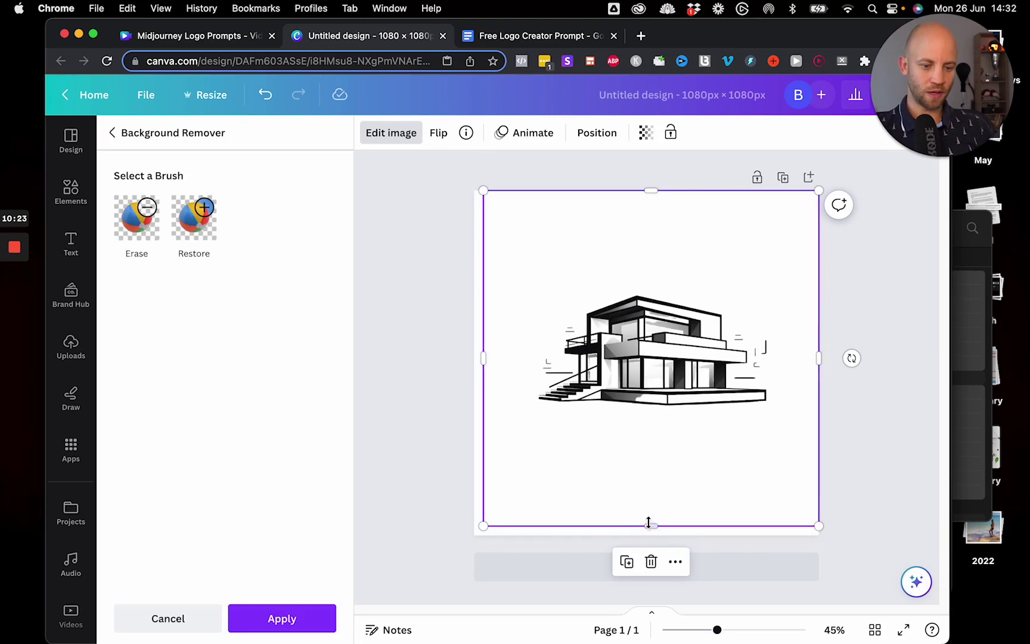
pyautogui.moveTo(656, 491); pyautogui.dragTo(655, 413)
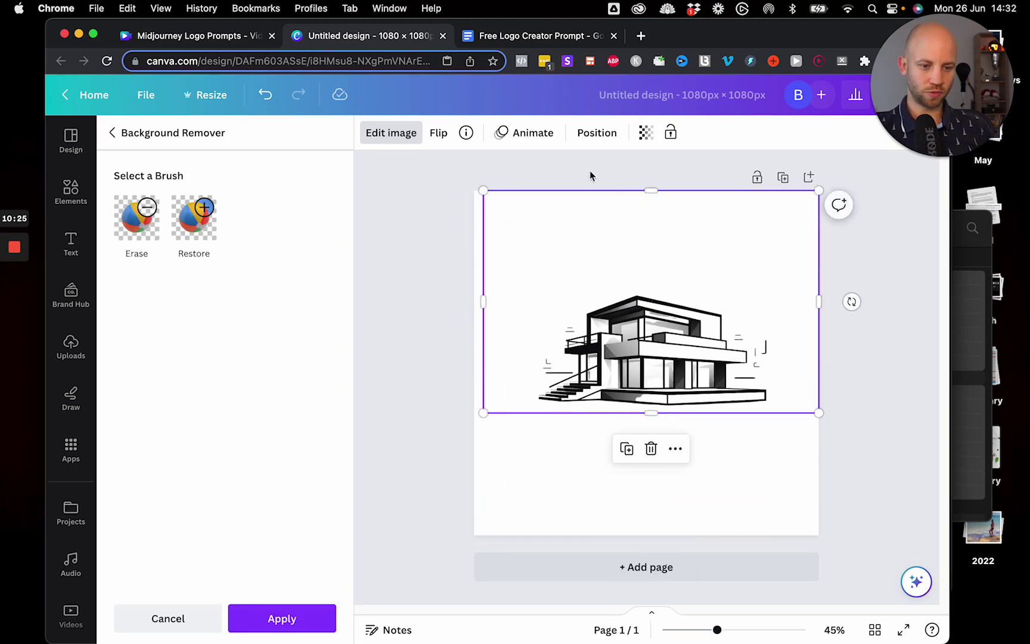
pyautogui.moveTo(655, 189); pyautogui.dragTo(652, 285)
pyautogui.moveTo(483, 349); pyautogui.dragTo(537, 349)
pyautogui.moveTo(816, 359); pyautogui.dragTo(777, 349)
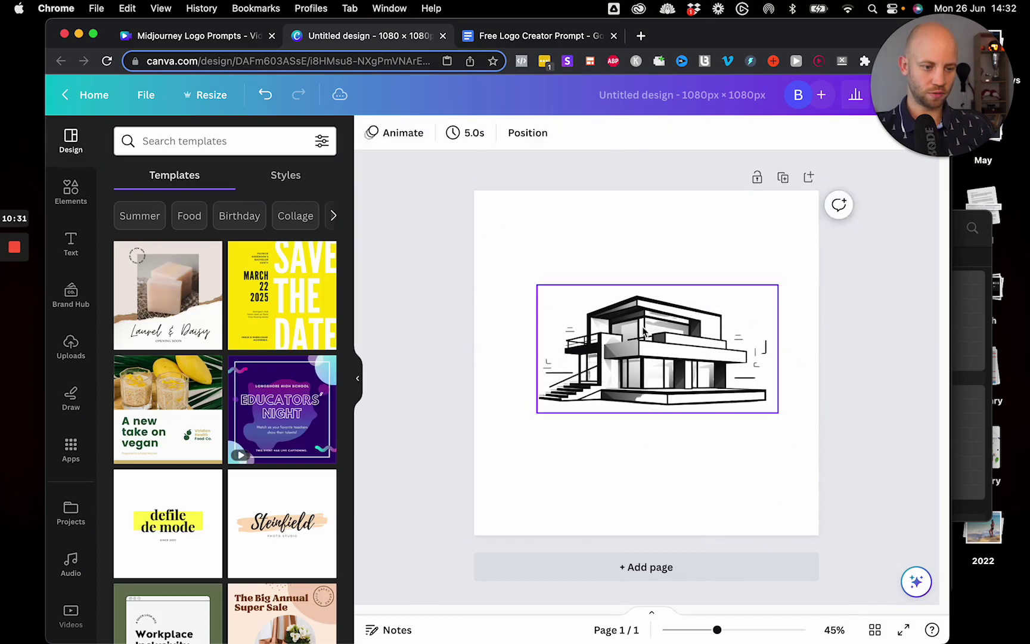
pyautogui.moveTo(625, 326); pyautogui.dragTo(613, 276)
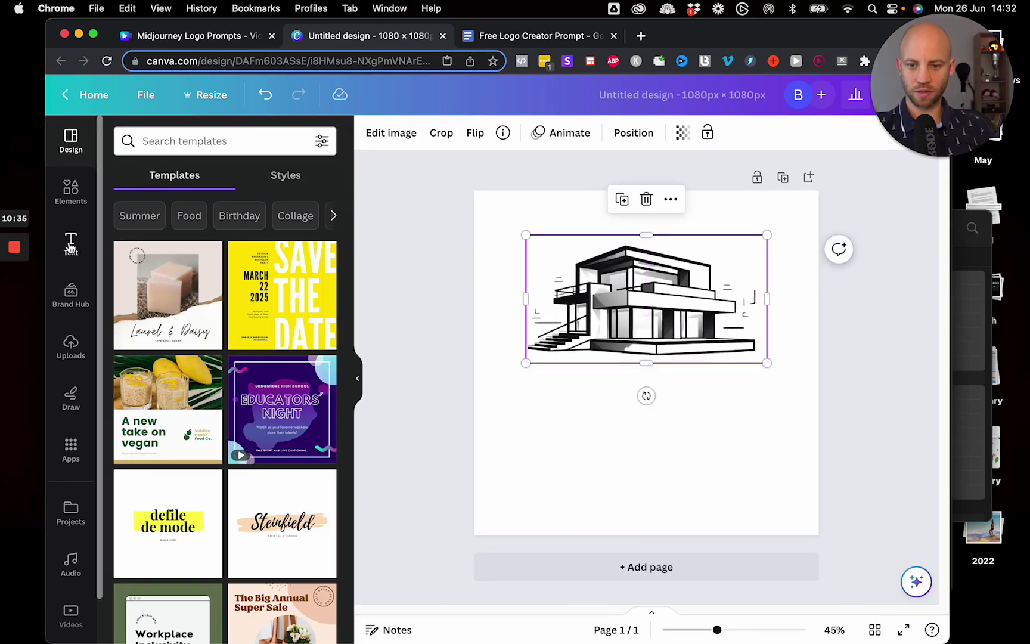
# - Place a heading below the house image reading 'House Builders'
pyautogui.click(70, 244)
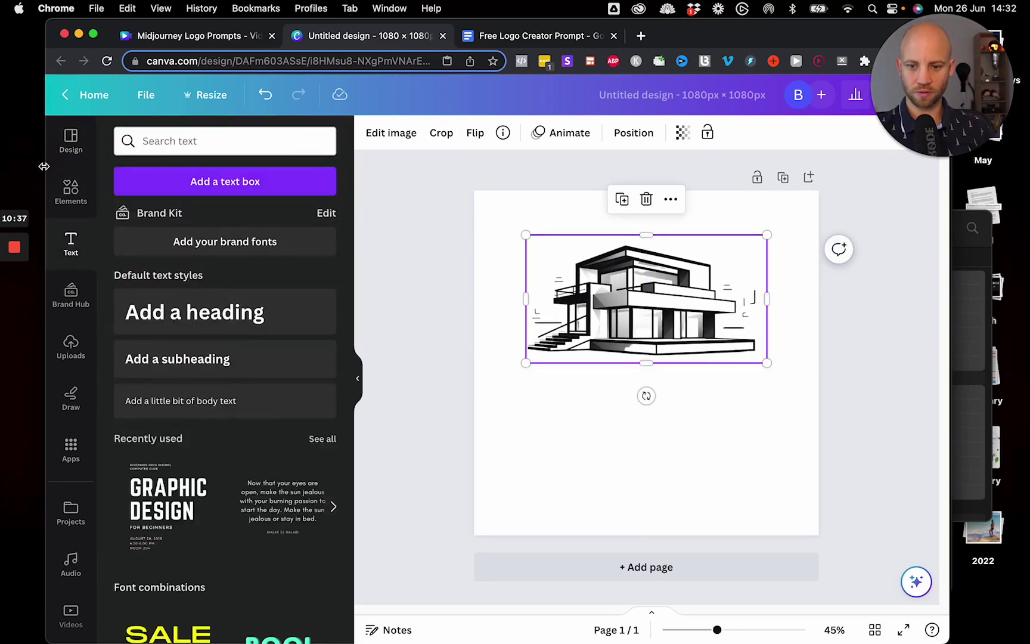
pyautogui.moveTo(44, 166); pyautogui.dragTo(6, 166)
pyautogui.moveTo(134, 325); pyautogui.dragTo(311, 316)
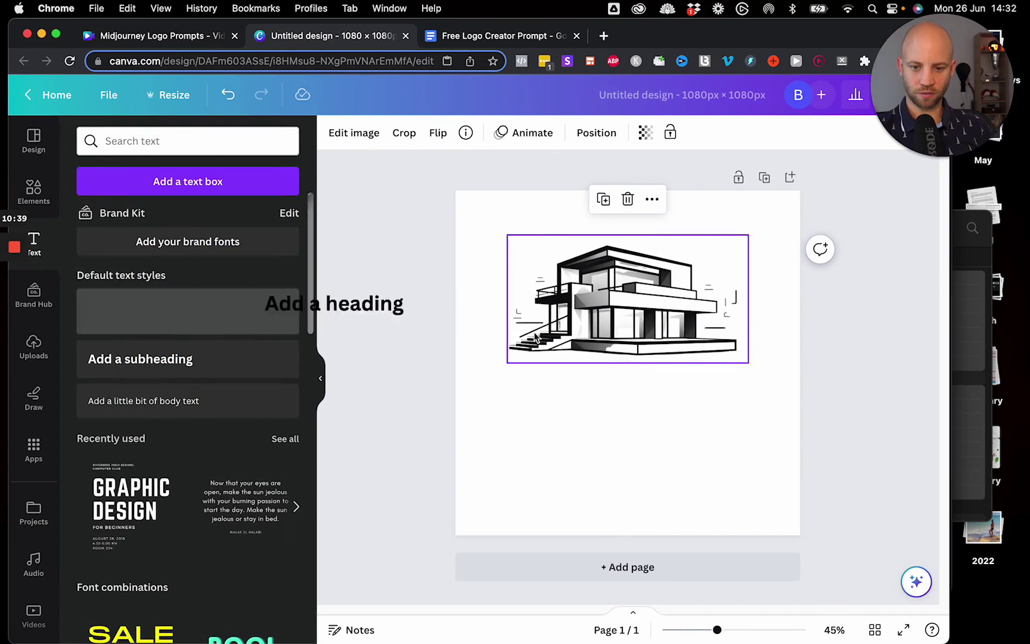
pyautogui.moveTo(535, 337); pyautogui.dragTo(576, 402)
pyautogui.moveTo(557, 377); pyautogui.dragTo(557, 376)
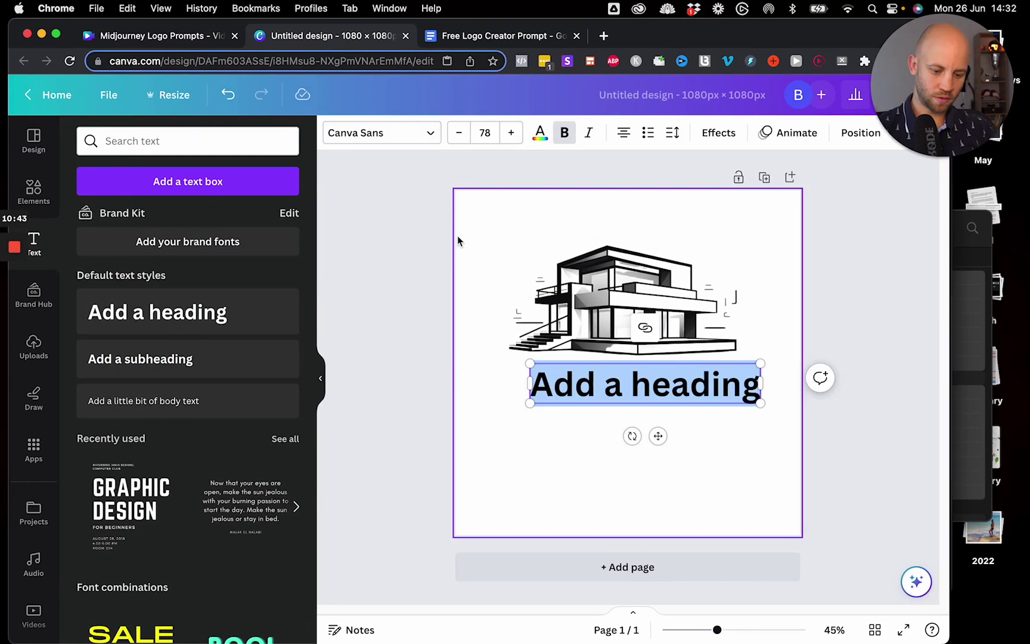
pyautogui.write('House')
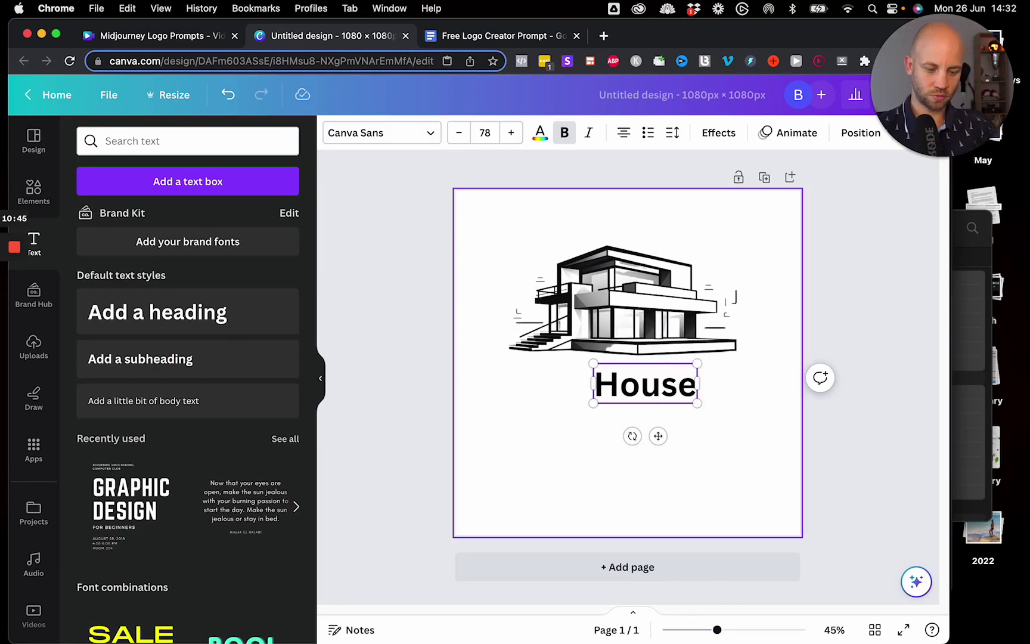
pyautogui.write(' Build')
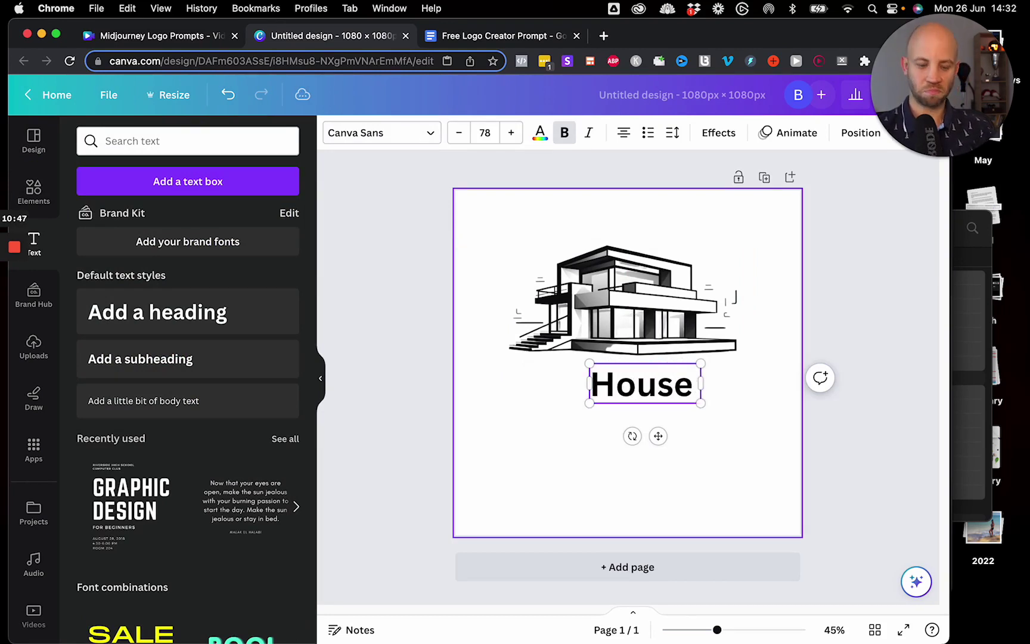
pyautogui.write('ers')
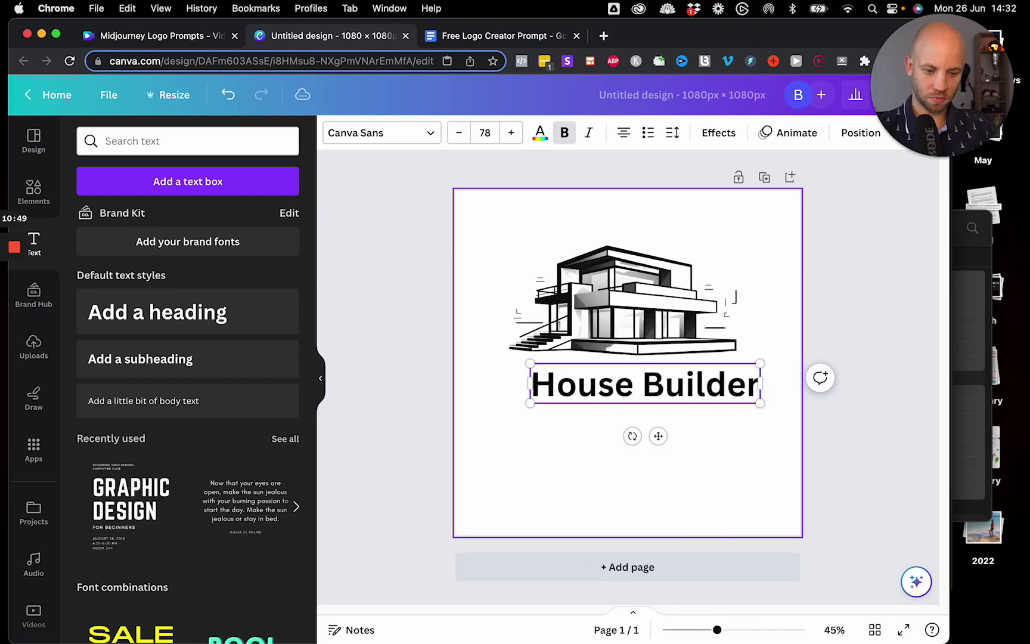
pyautogui.click(531, 457)
pyautogui.click(604, 389)
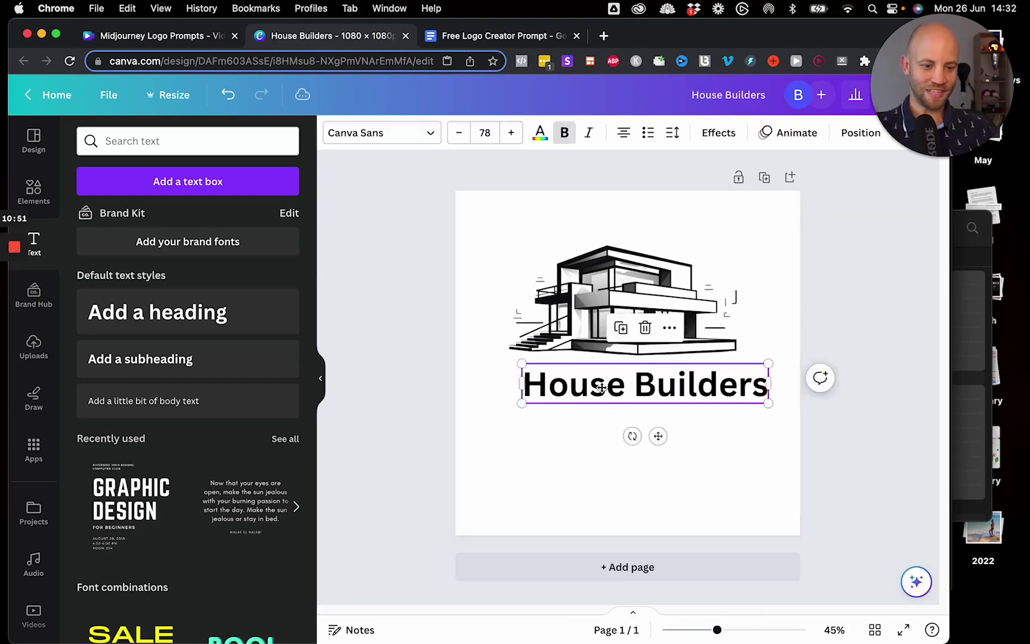
pyautogui.moveTo(605, 389)
pyautogui.mouseDown()
pyautogui.moveTo(576, 378)
pyautogui.moveTo(586, 386)
pyautogui.mouseUp()
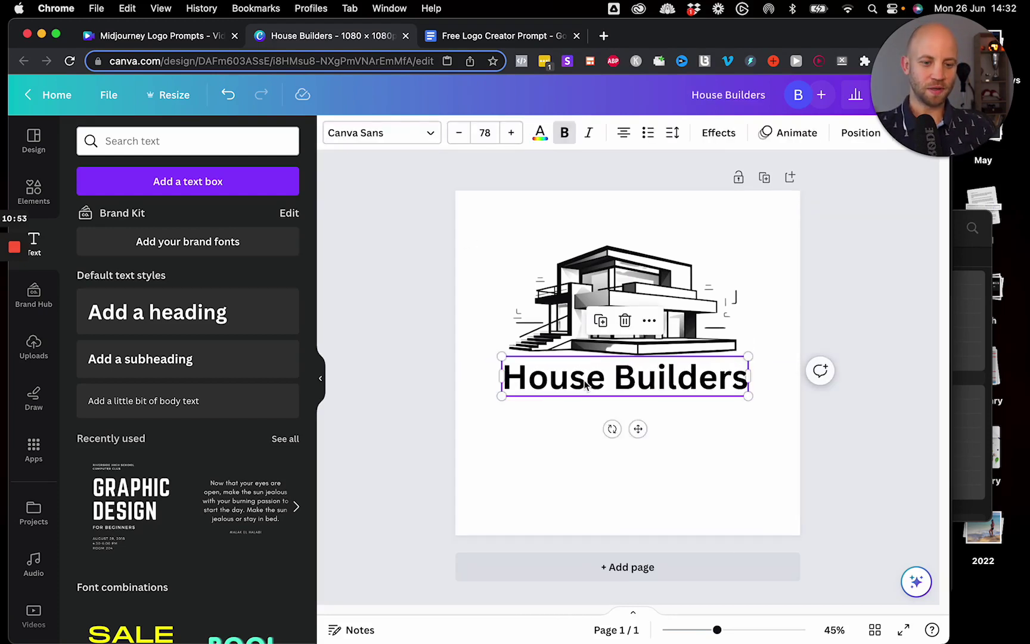
# - Pick a new font for the caption and recentre it beneath the house
pyautogui.click(384, 134)
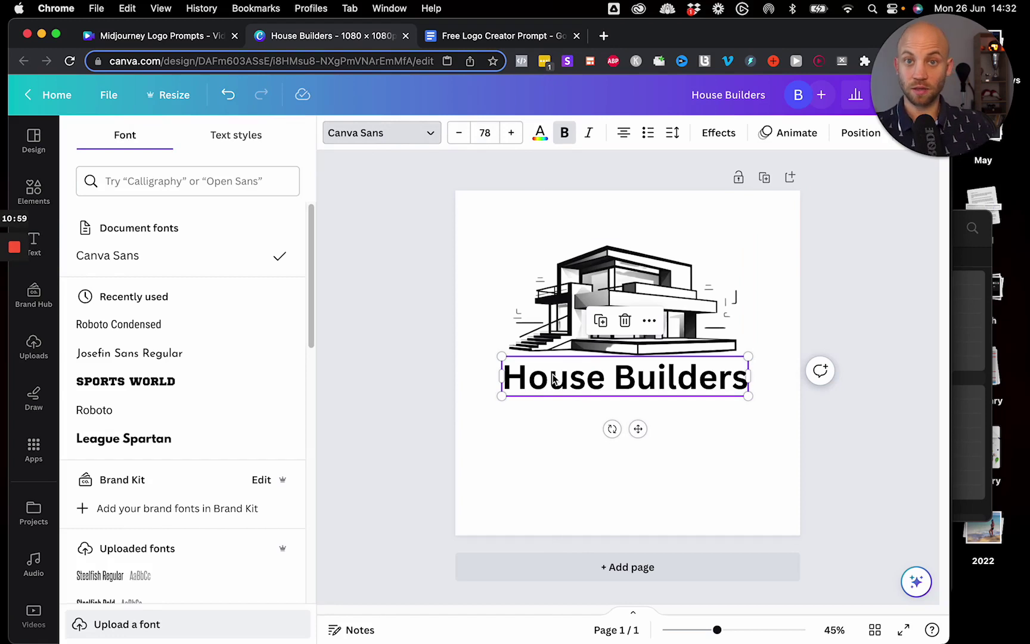
pyautogui.click(393, 137)
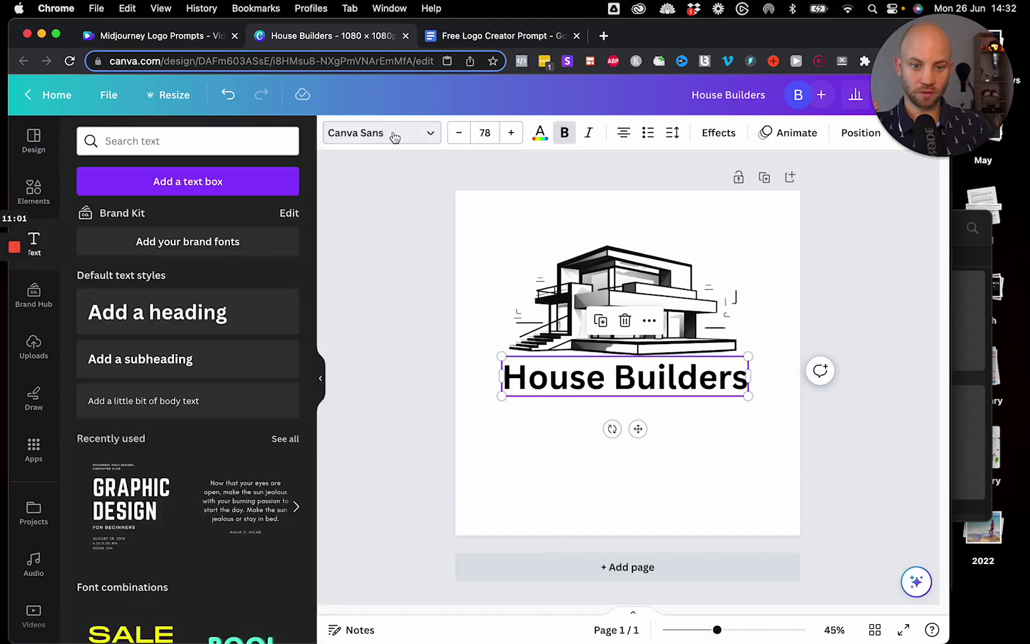
pyautogui.click(393, 136)
pyautogui.scroll(-2, 188, 380)
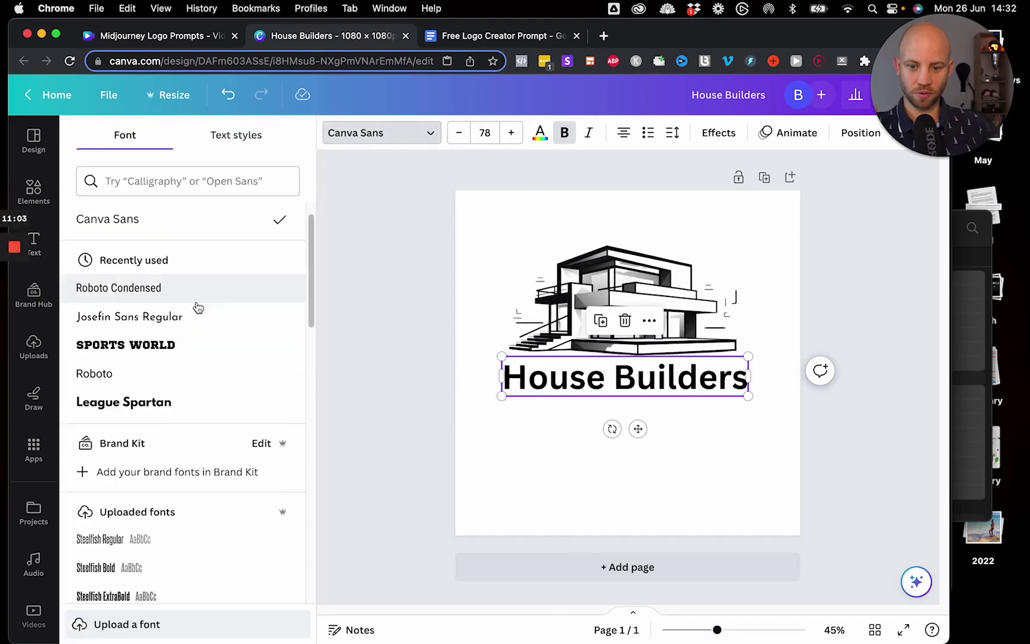
pyautogui.click(168, 403)
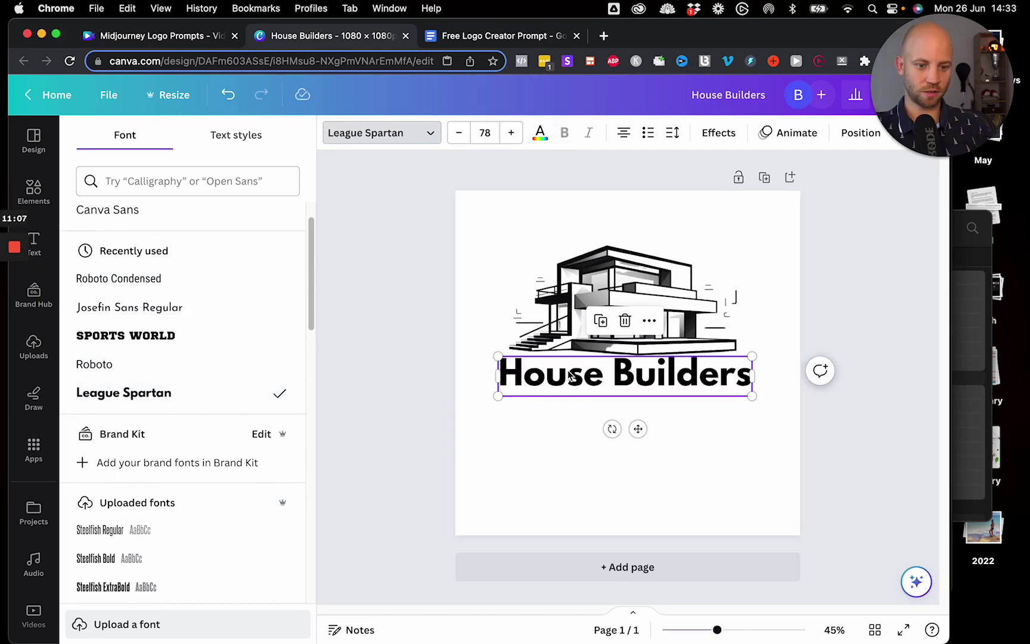
pyautogui.click(545, 456)
pyautogui.click(571, 381)
pyautogui.moveTo(571, 381); pyautogui.dragTo(579, 387)
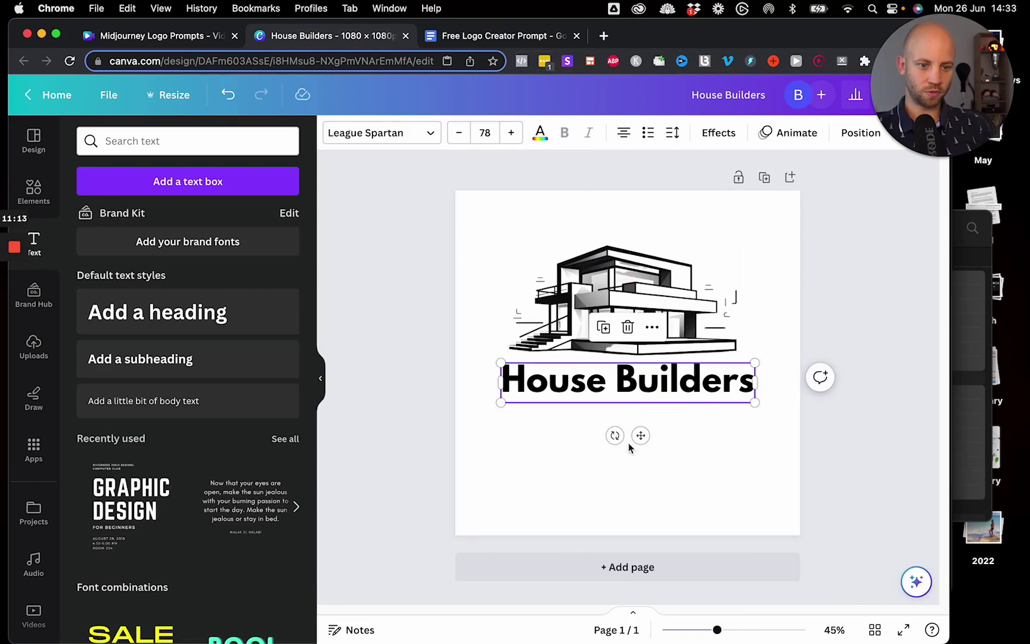
# - Select the word 'Builders' in the caption and make it bold
pyautogui.doubleClick(645, 372)
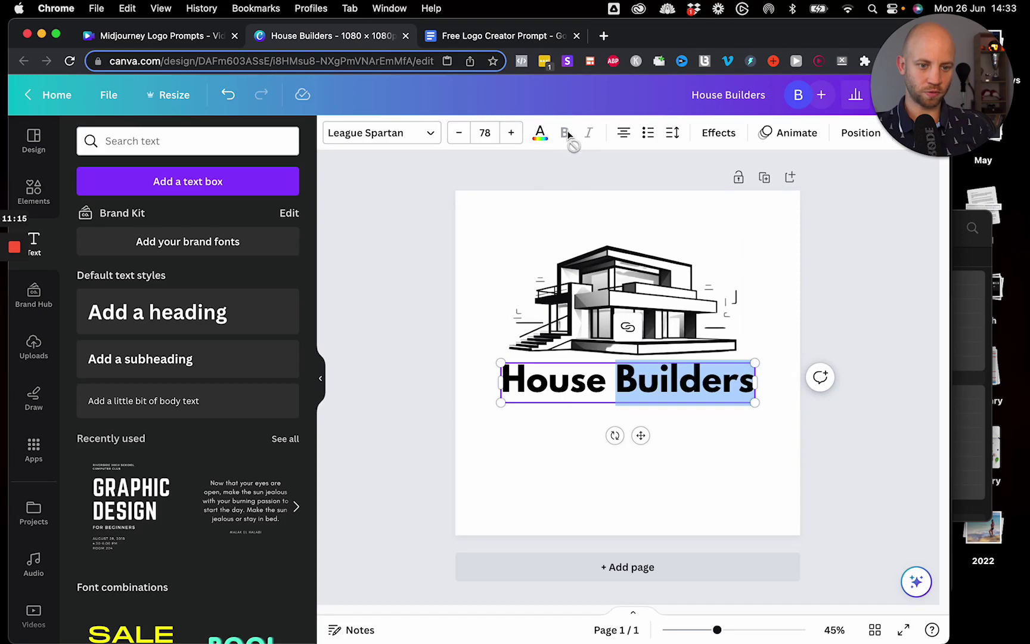
pyautogui.click(341, 135)
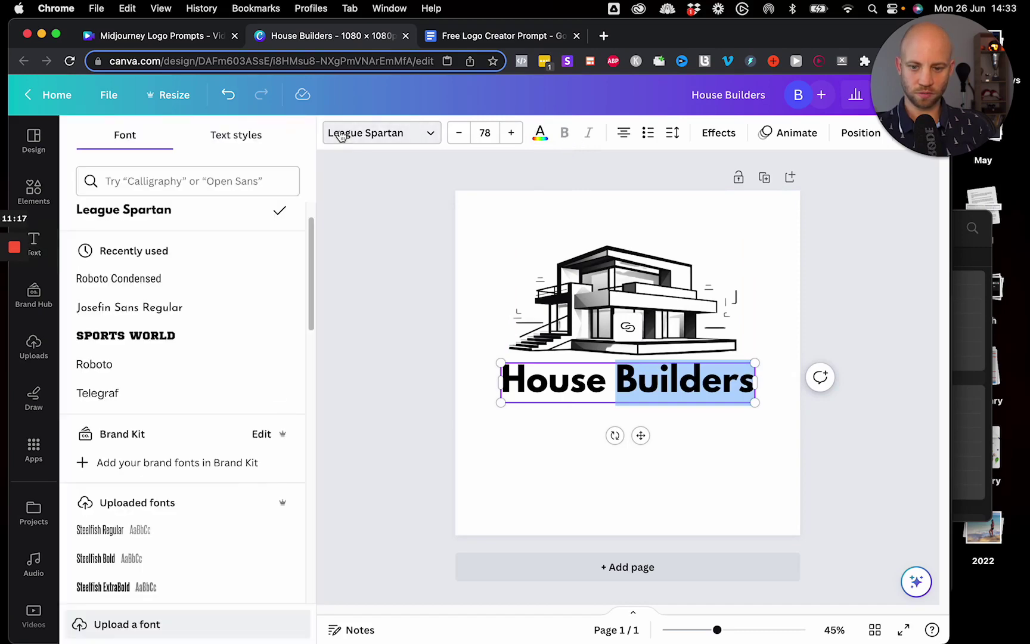
pyautogui.click(477, 525)
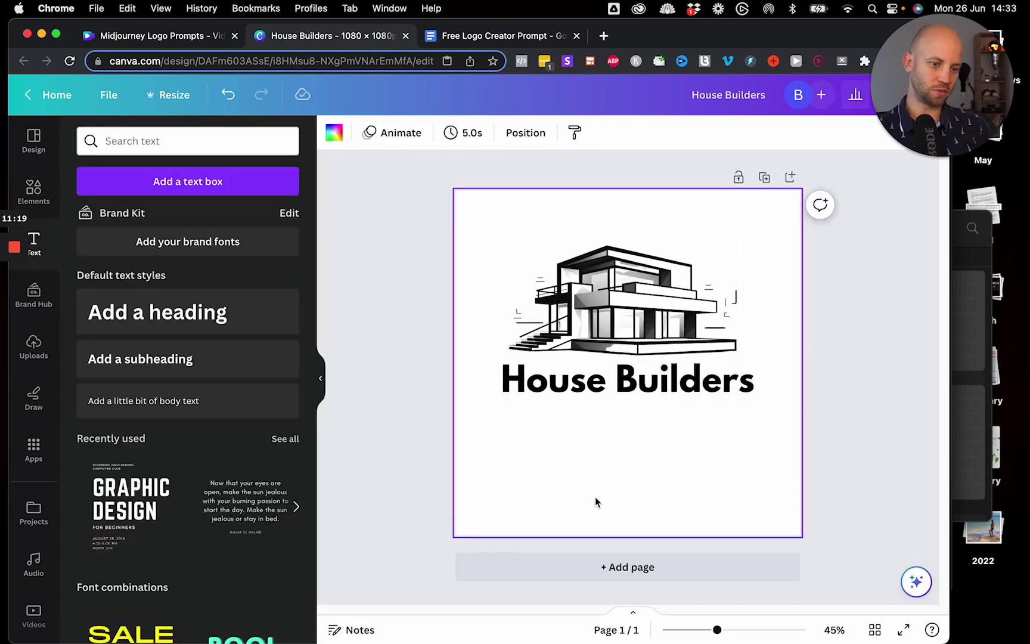
pyautogui.click(588, 390)
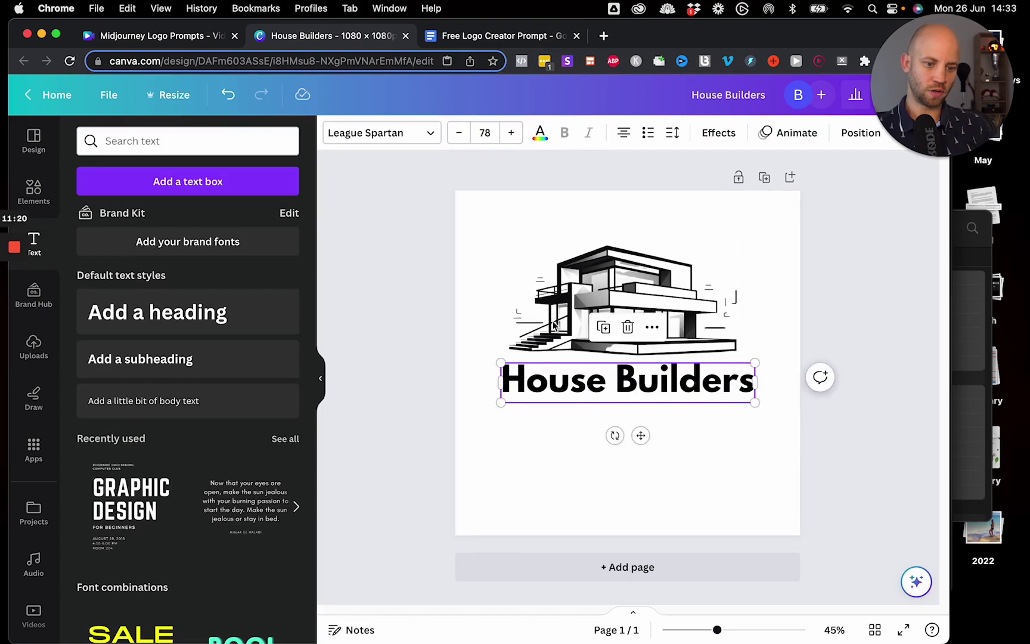
pyautogui.click(424, 136)
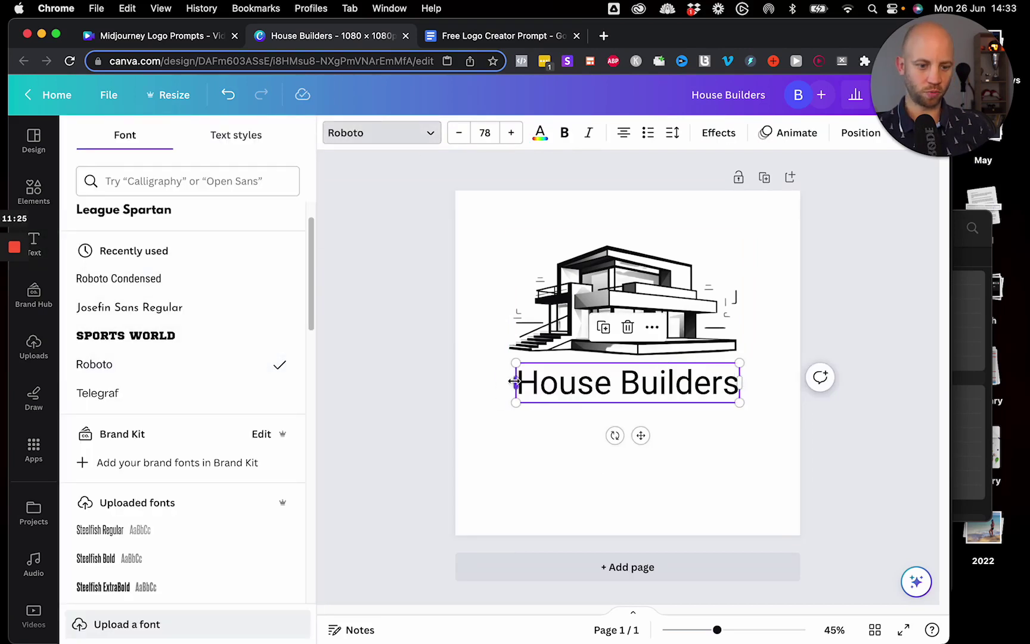
pyautogui.click(615, 388)
pyautogui.click(638, 376)
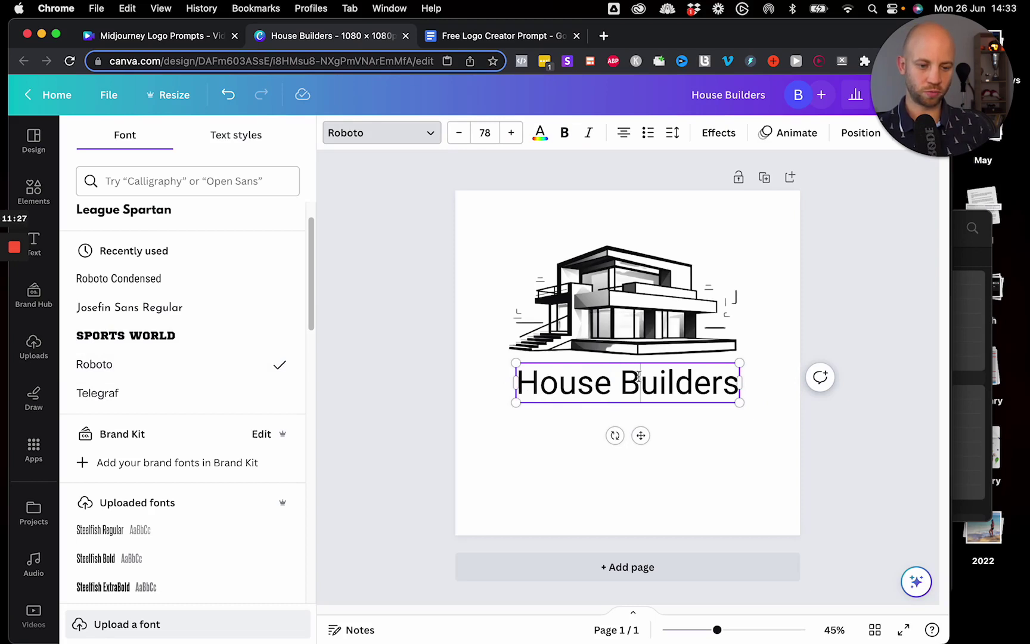
pyautogui.doubleClick(735, 388)
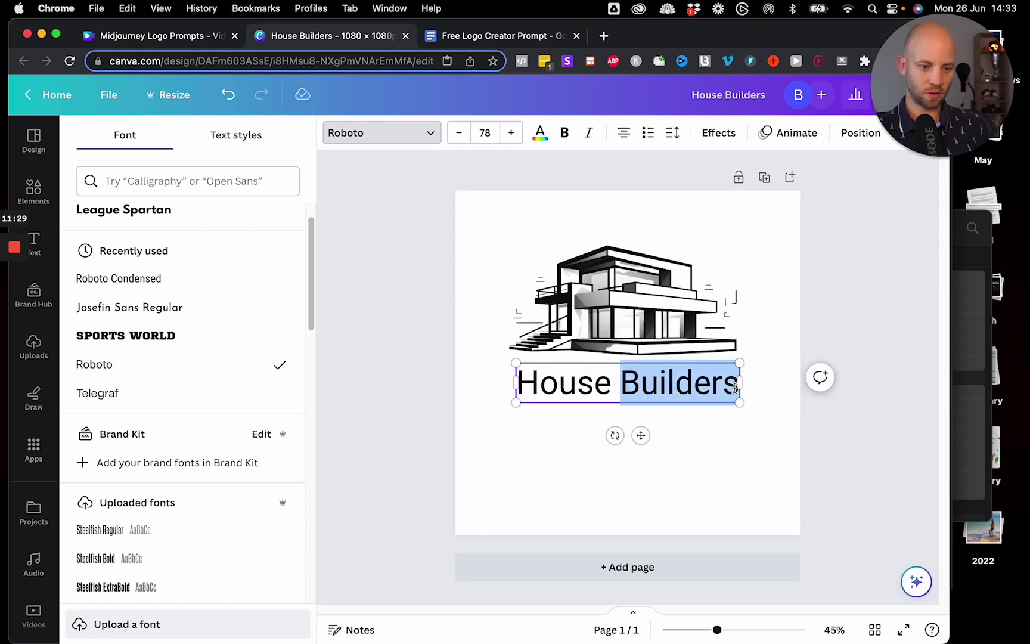
pyautogui.click(372, 133)
pyautogui.click(372, 133)
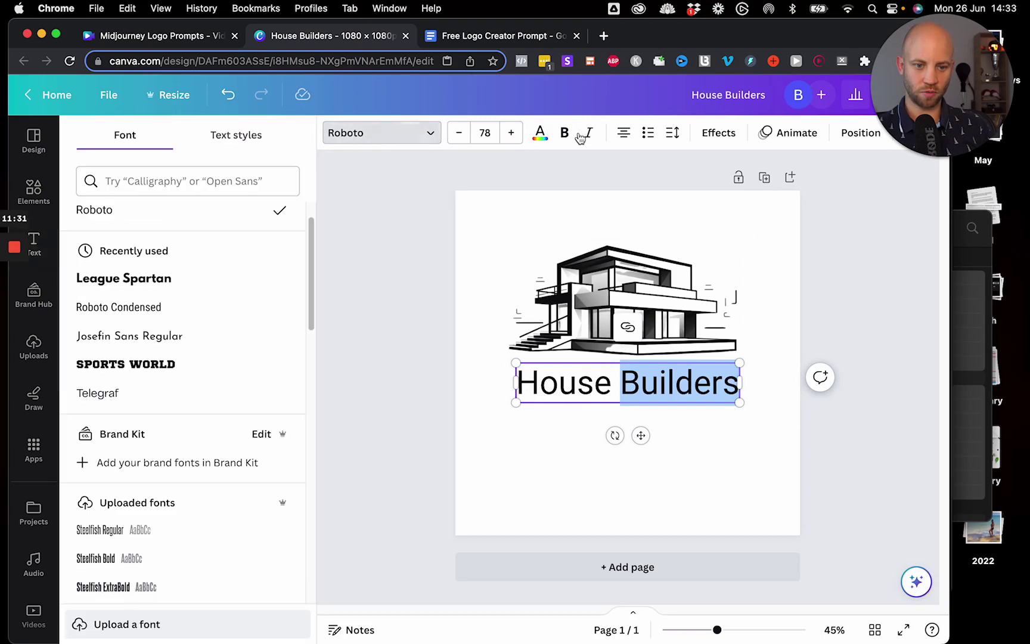
pyautogui.click(565, 133)
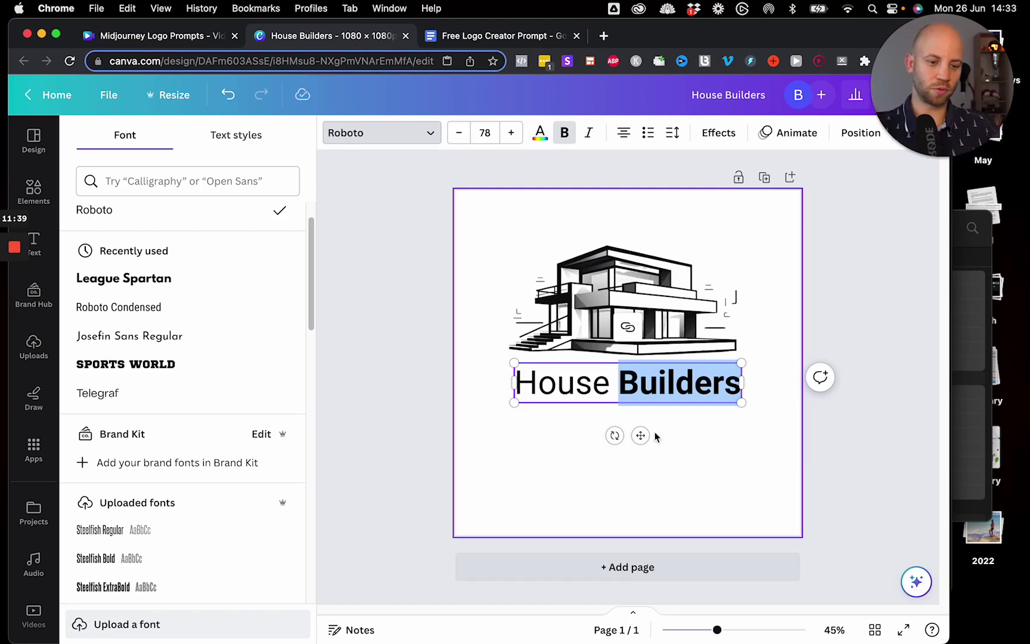
pyautogui.click(751, 442)
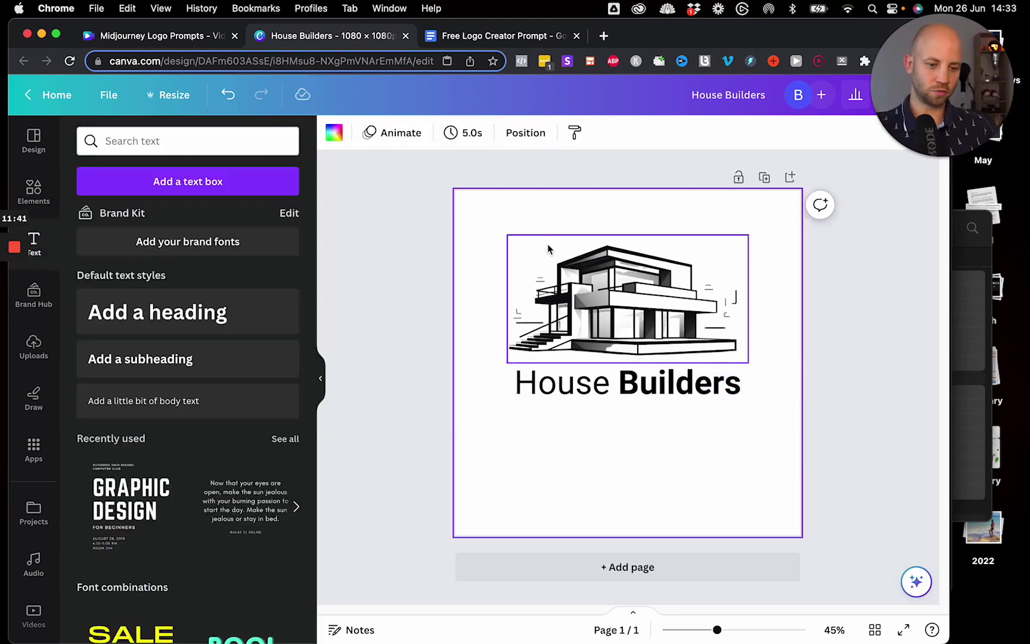
# - Move the house image and caption down the page together
pyautogui.moveTo(508, 223); pyautogui.dragTo(685, 397)
pyautogui.moveTo(643, 311); pyautogui.dragTo(640, 347)
pyautogui.scroll(-5, 632, 276)
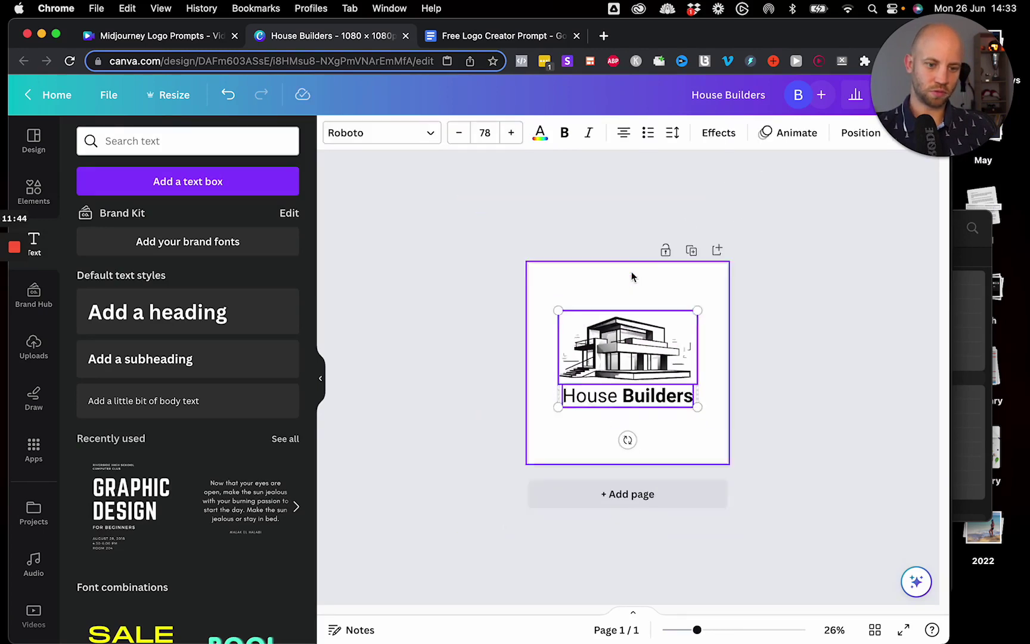
# - Enlarge the caption to size 86.4 and recentre it under the house
pyautogui.click(475, 311)
pyautogui.click(689, 399)
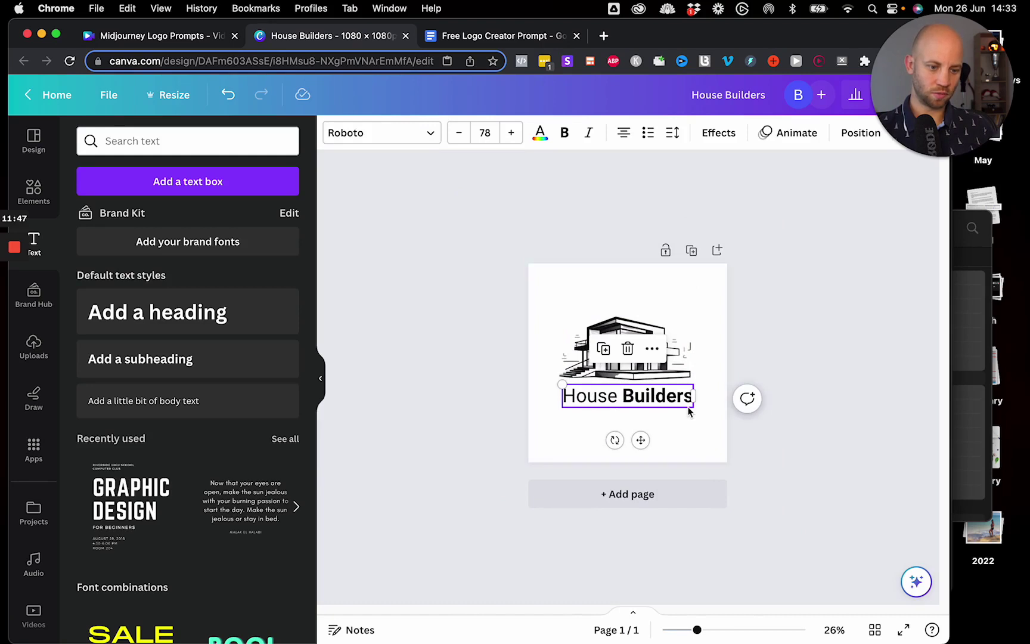
pyautogui.moveTo(693, 409); pyautogui.dragTo(706, 423)
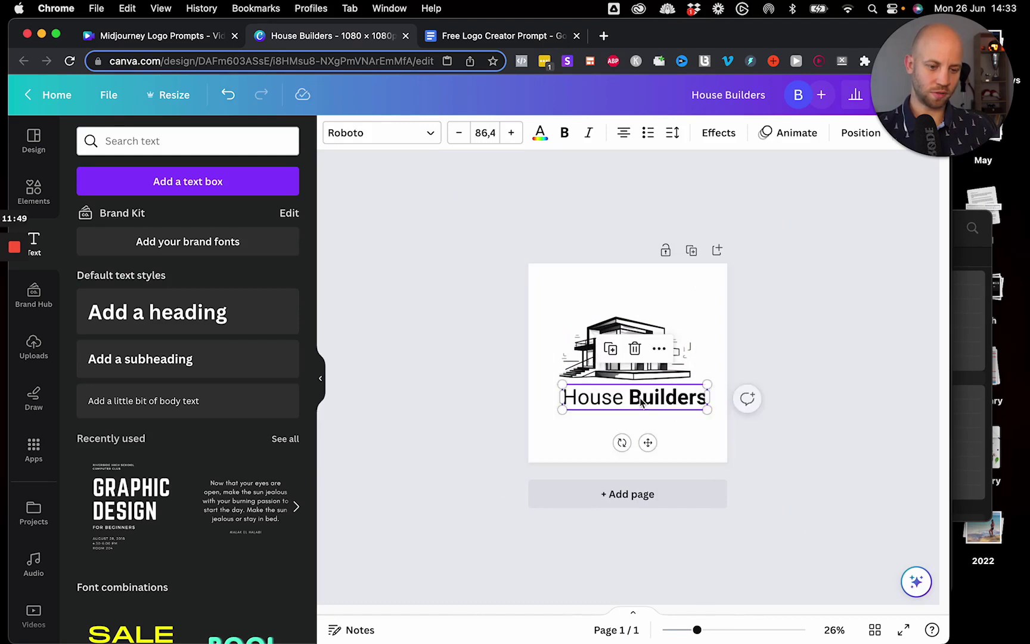
pyautogui.moveTo(638, 401); pyautogui.dragTo(630, 400)
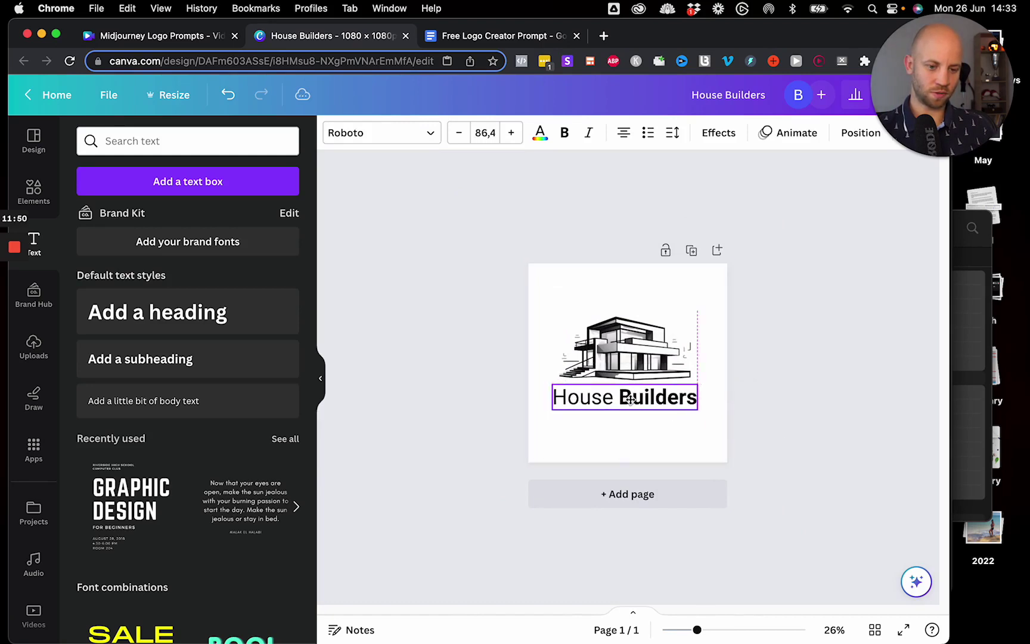
pyautogui.click(692, 441)
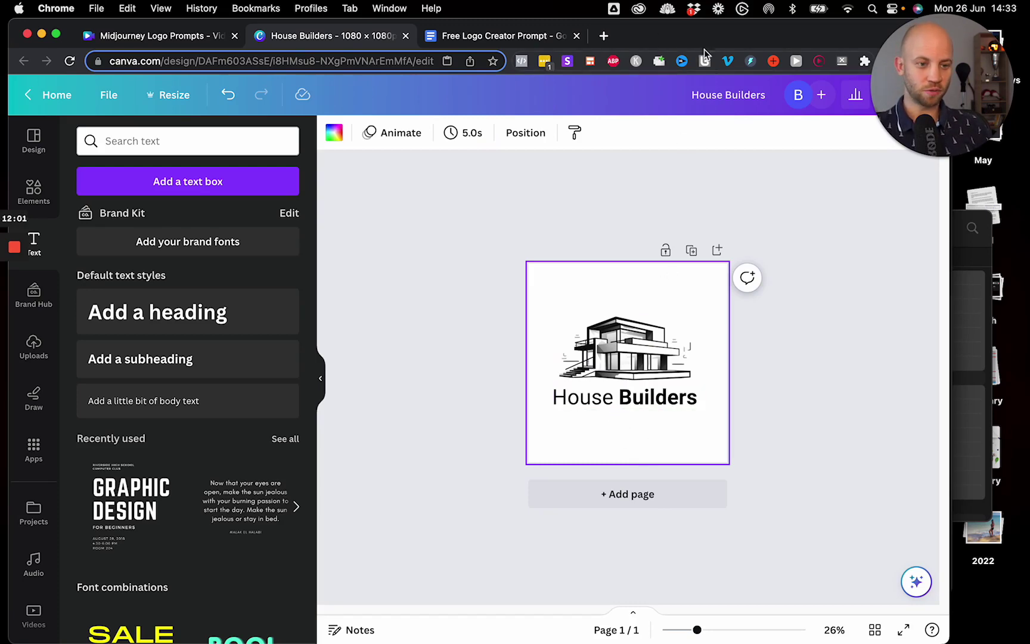
# - Download the logo as a PNG with a transparent background
pyautogui.moveTo(705, 35)
pyautogui.mouseDown()
pyautogui.moveTo(682, 36)
pyautogui.moveTo(709, 35)
pyautogui.mouseUp()
pyautogui.moveTo(952, 49); pyautogui.dragTo(952, 405)
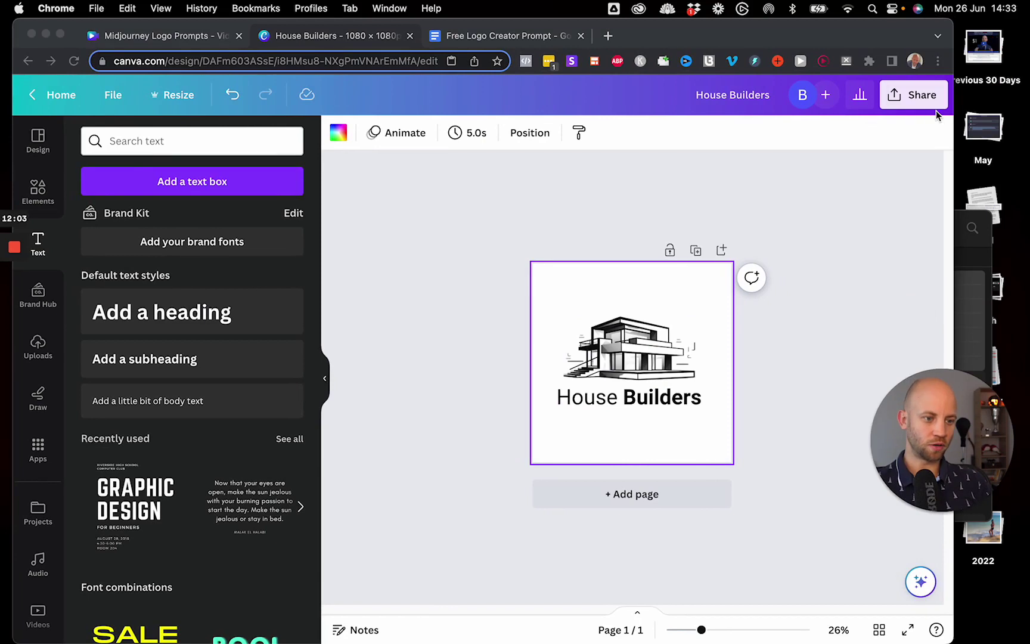
pyautogui.click(921, 104)
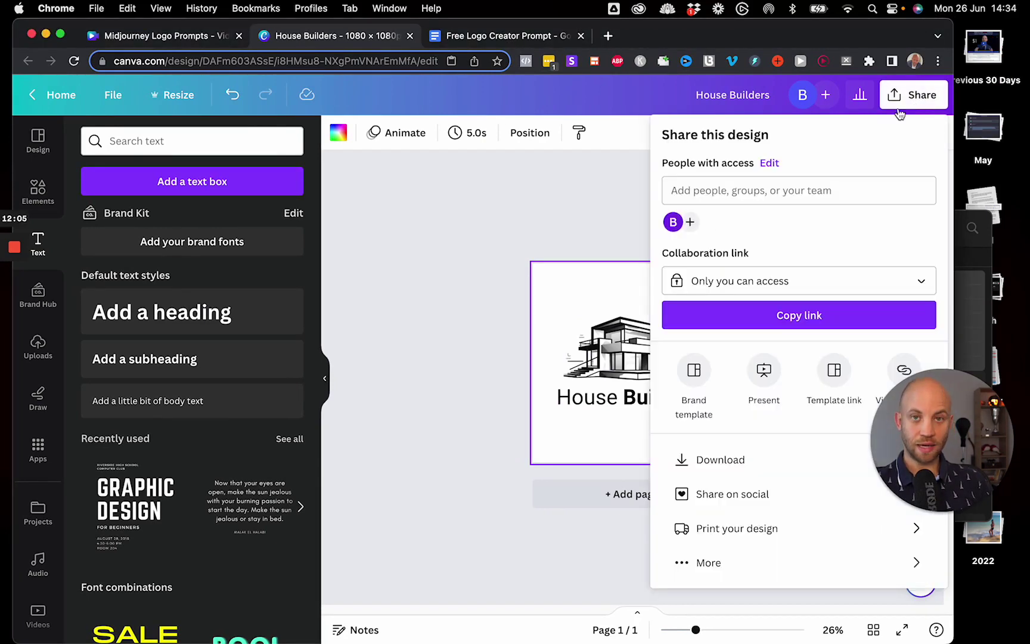
pyautogui.click(720, 460)
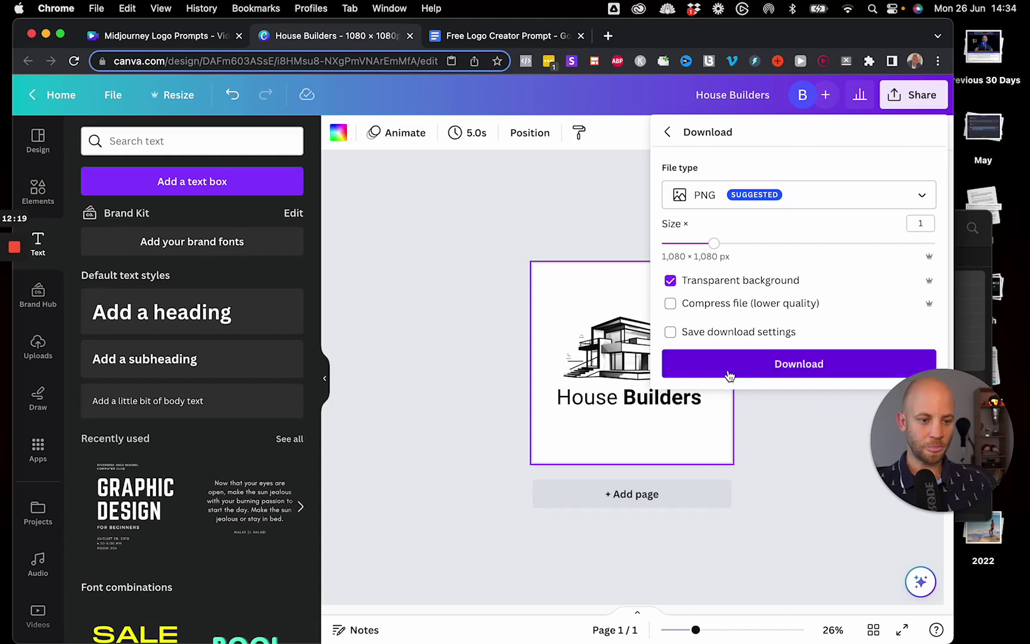
pyautogui.click(832, 370)
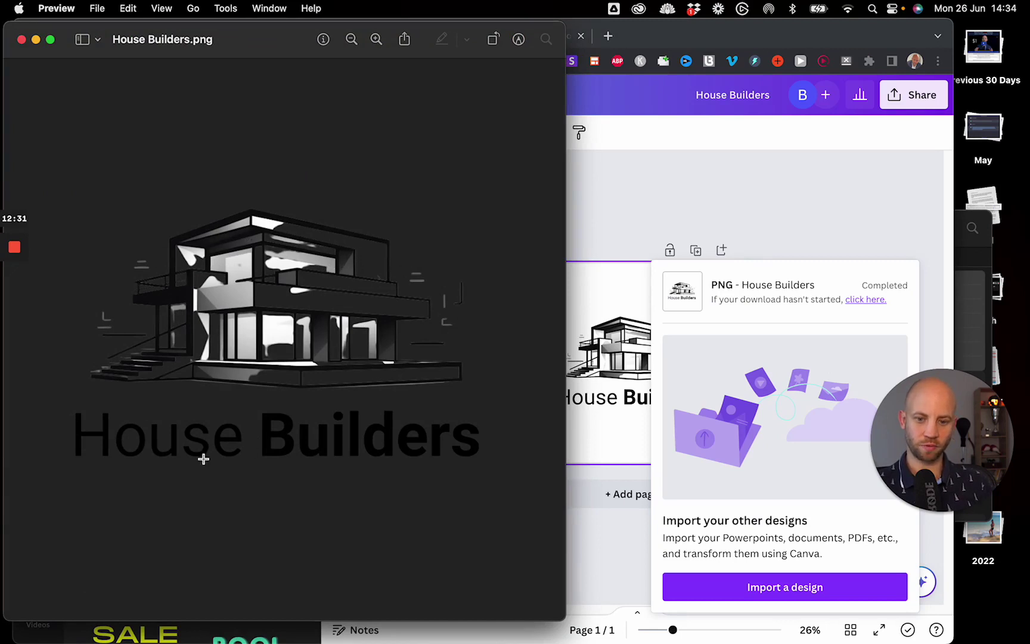
# - Close the downloaded image preview and dismiss the download-complete notice
pyautogui.click(22, 40)
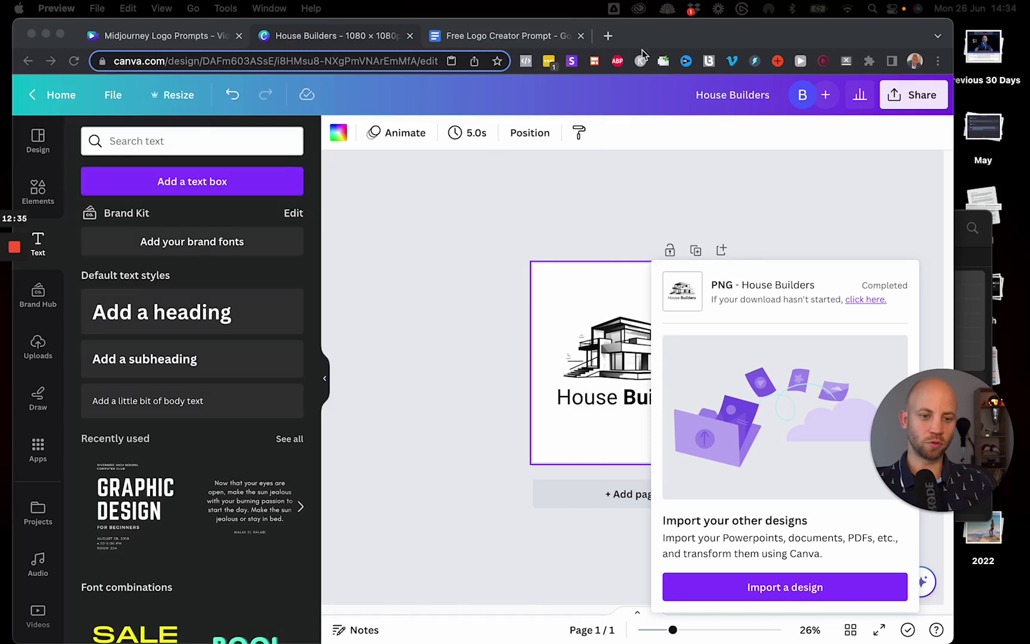
pyautogui.click(669, 42)
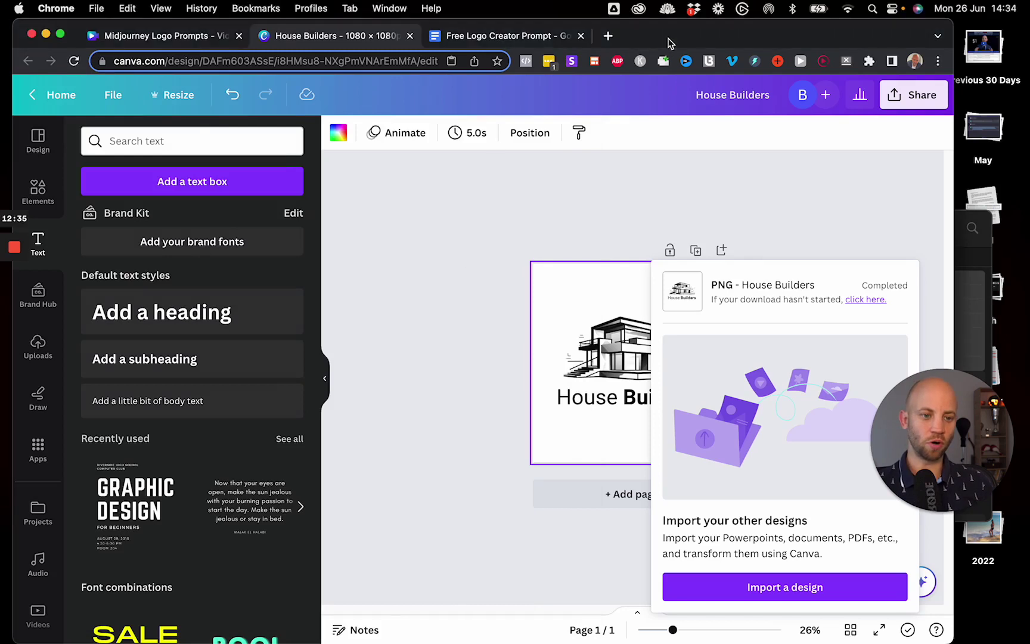
pyautogui.click(782, 230)
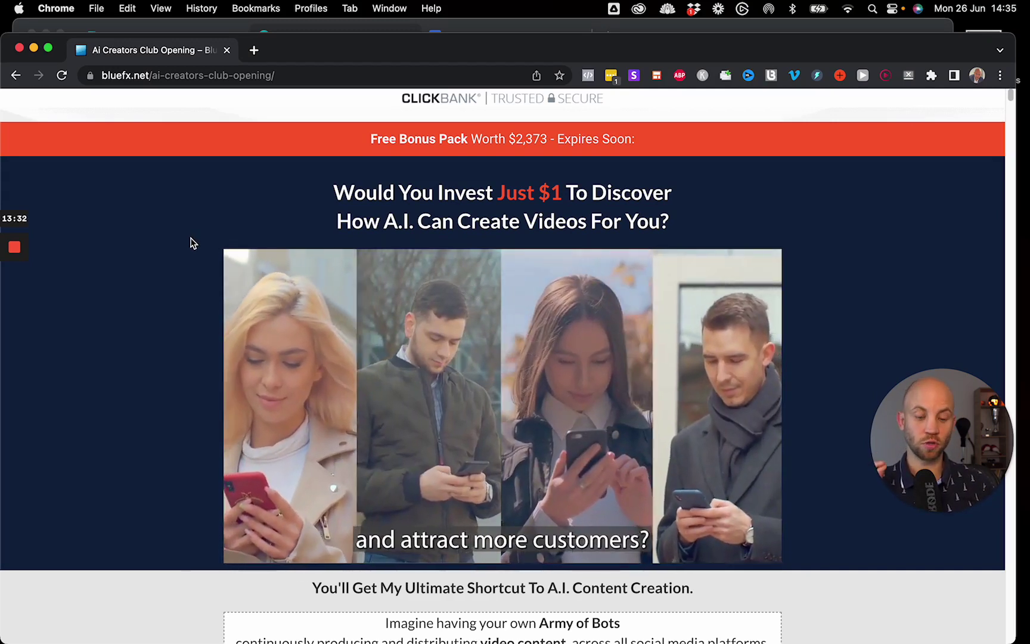
# - Scroll through the bluefx.net AI Creators Club Opening page to read its offer
pyautogui.scroll(-5, 152, 267)
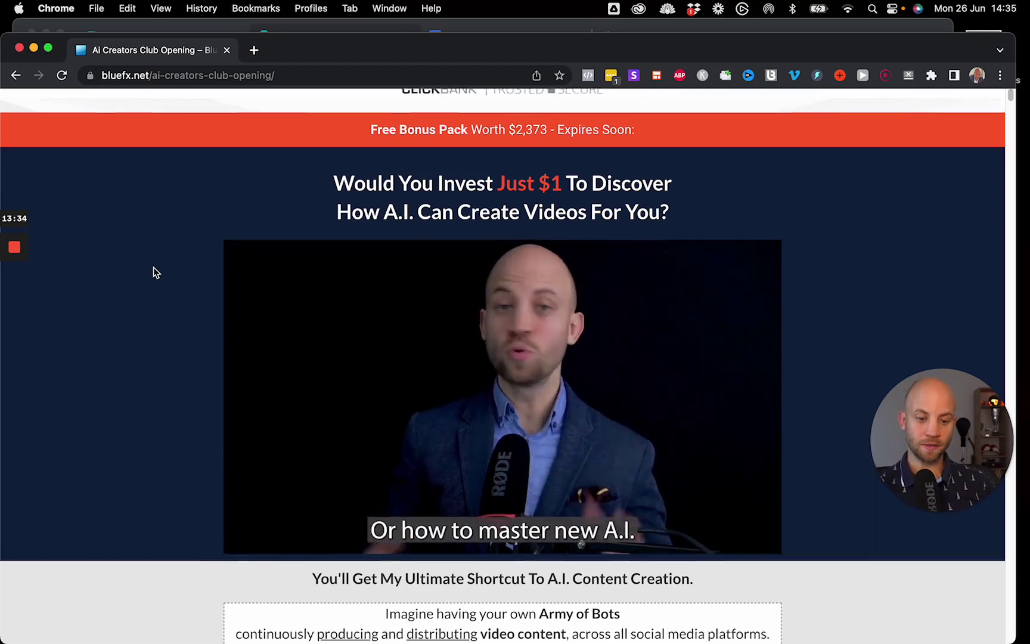
pyautogui.scroll(-3, 141, 267)
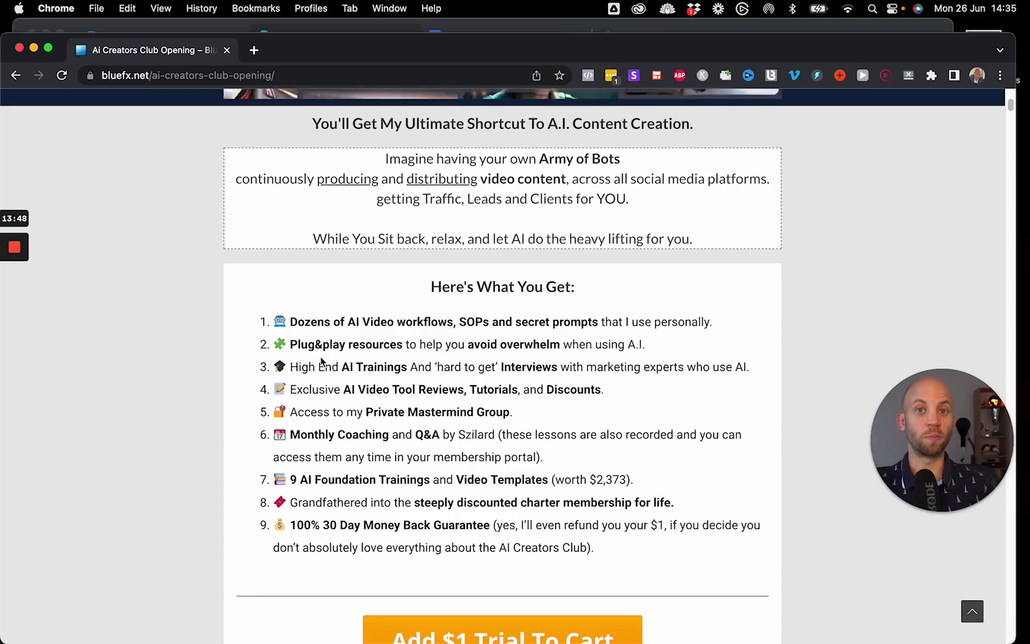
pyautogui.scroll(-10, 325, 359)
pyautogui.scroll(-10, 320, 357)
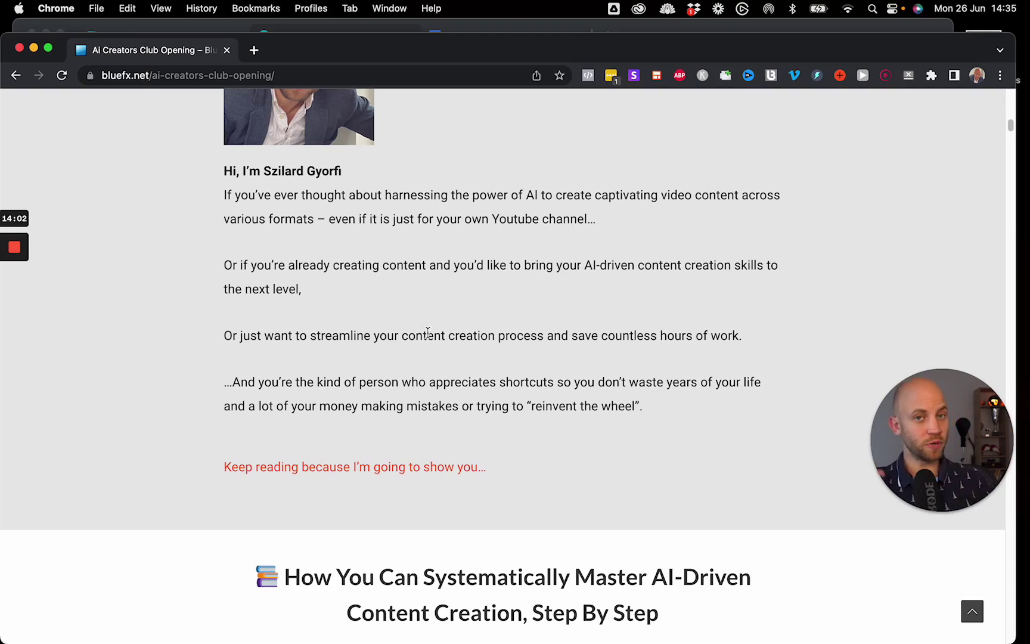
pyautogui.scroll(1, 426, 327)
pyautogui.scroll(-15, 426, 335)
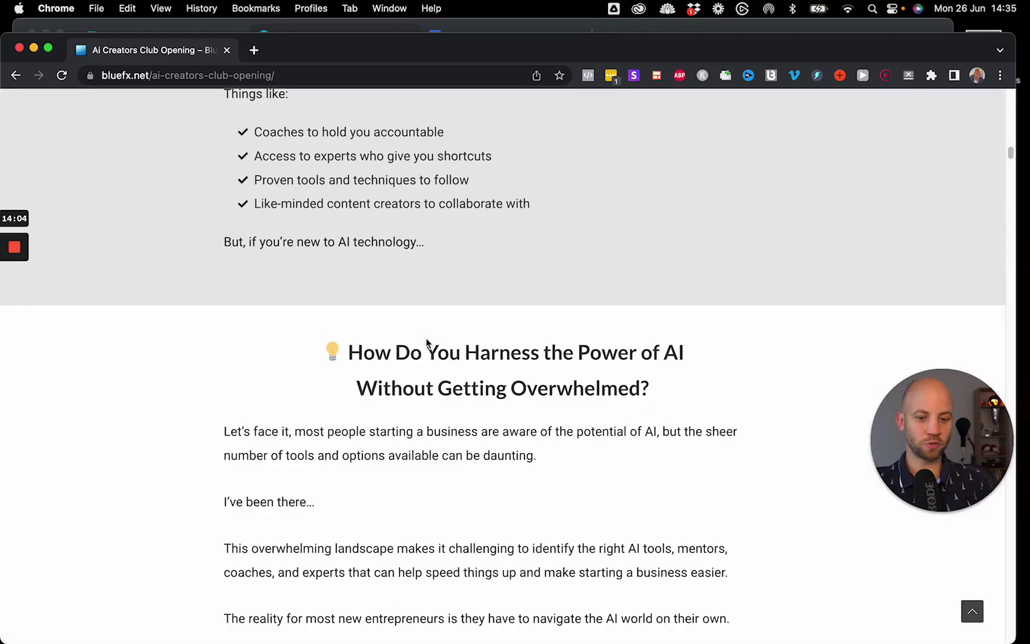
pyautogui.click(937, 448)
pyautogui.click(939, 512)
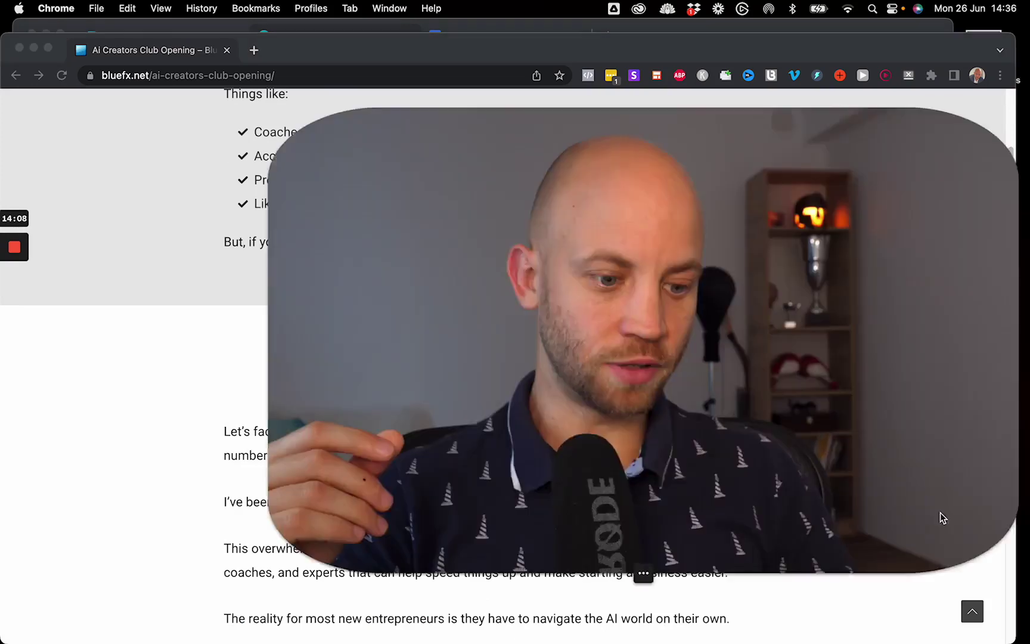